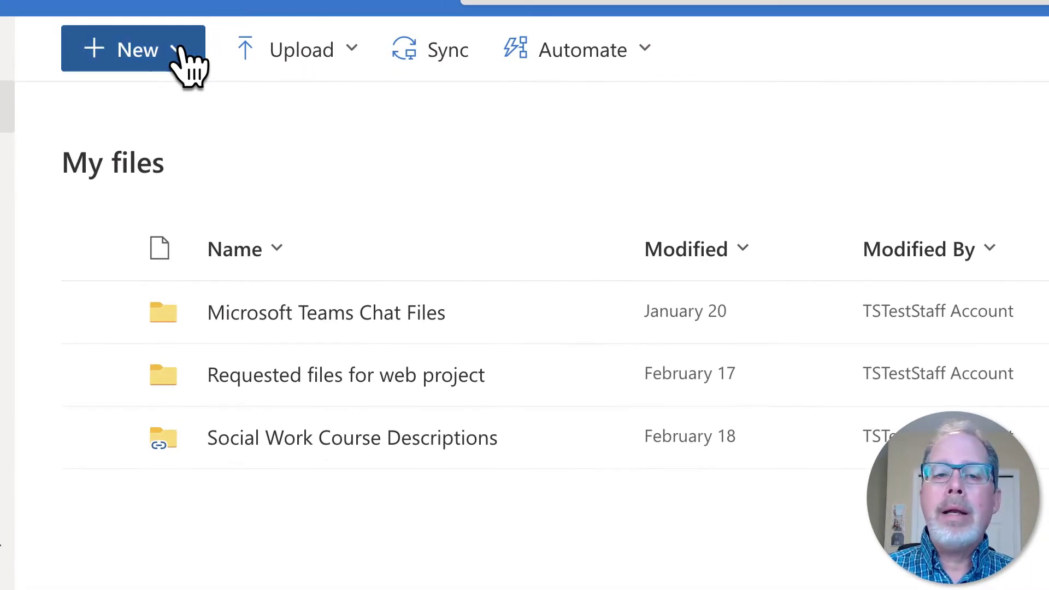
Step: Create a Forms for Excel workbook named 'Microsoft Workshop' from OneDrive's New menu
click(181, 61)
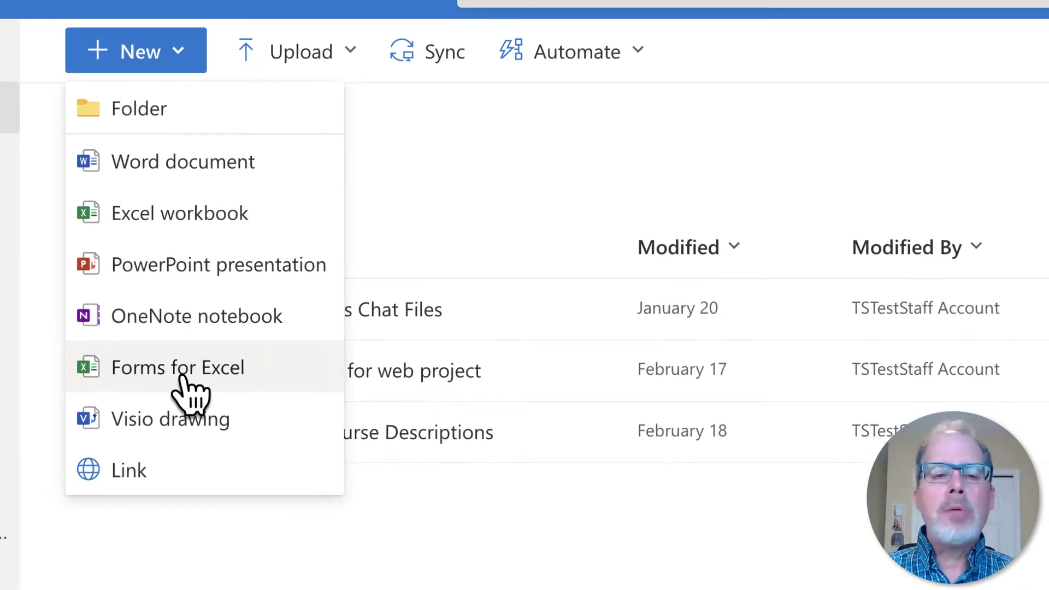
click(182, 377)
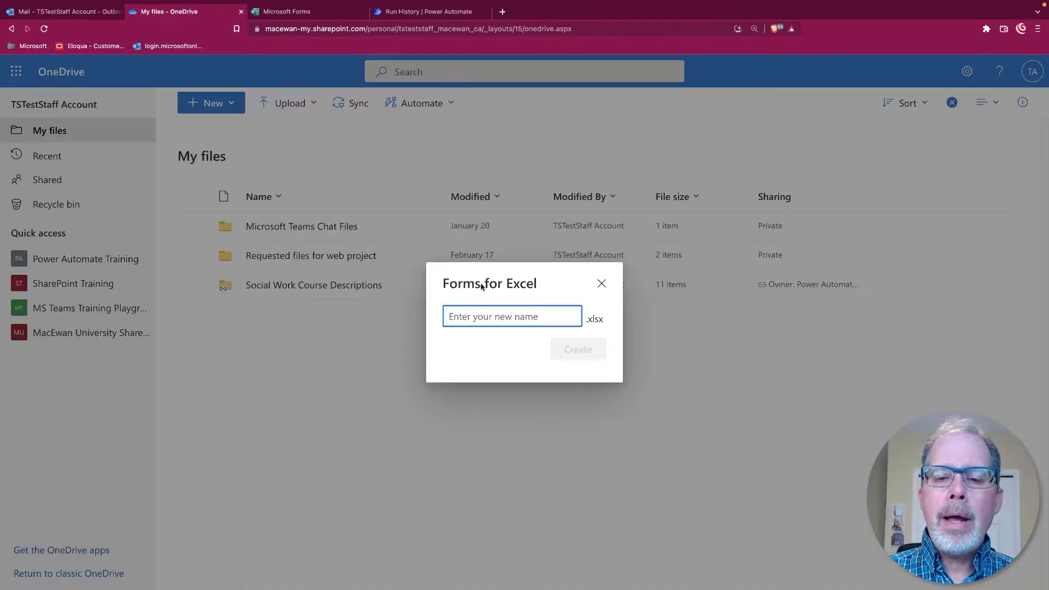
text(Microsoft Wo)
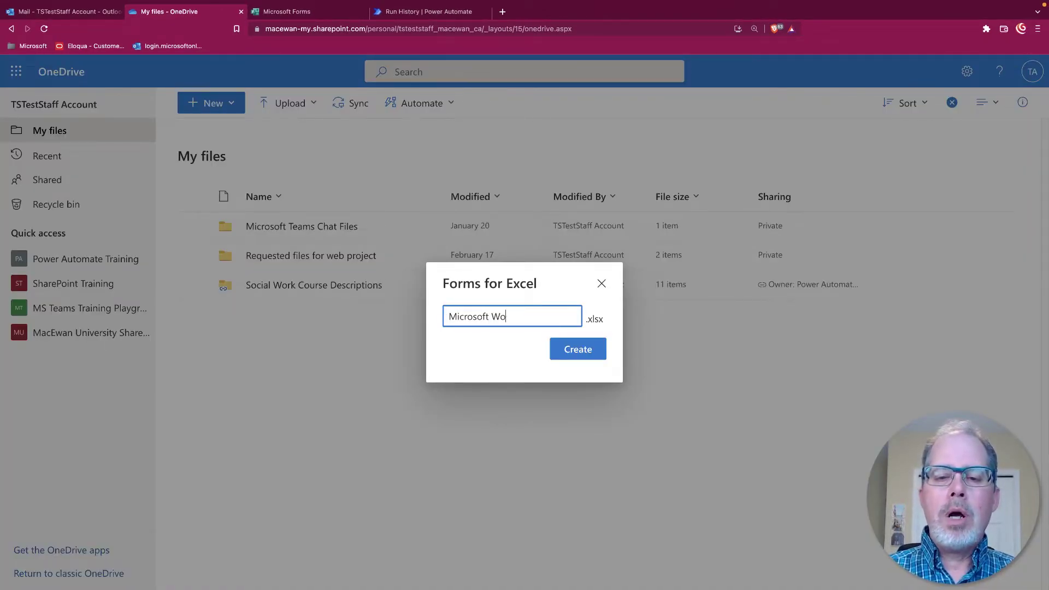
text(rkshpo)
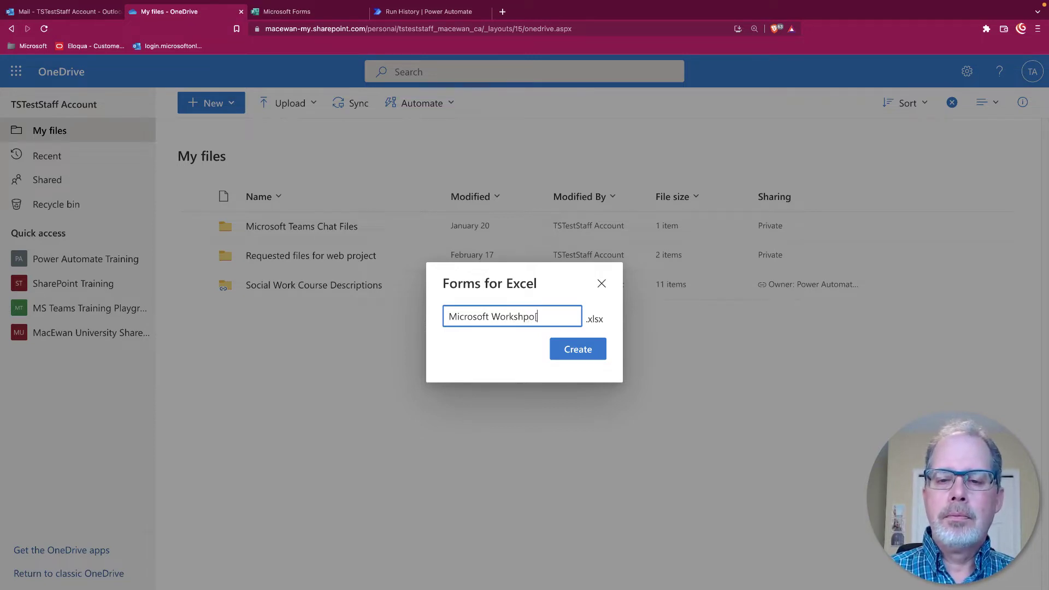
key(BackSpace)
key(BackSpace)
text(op)
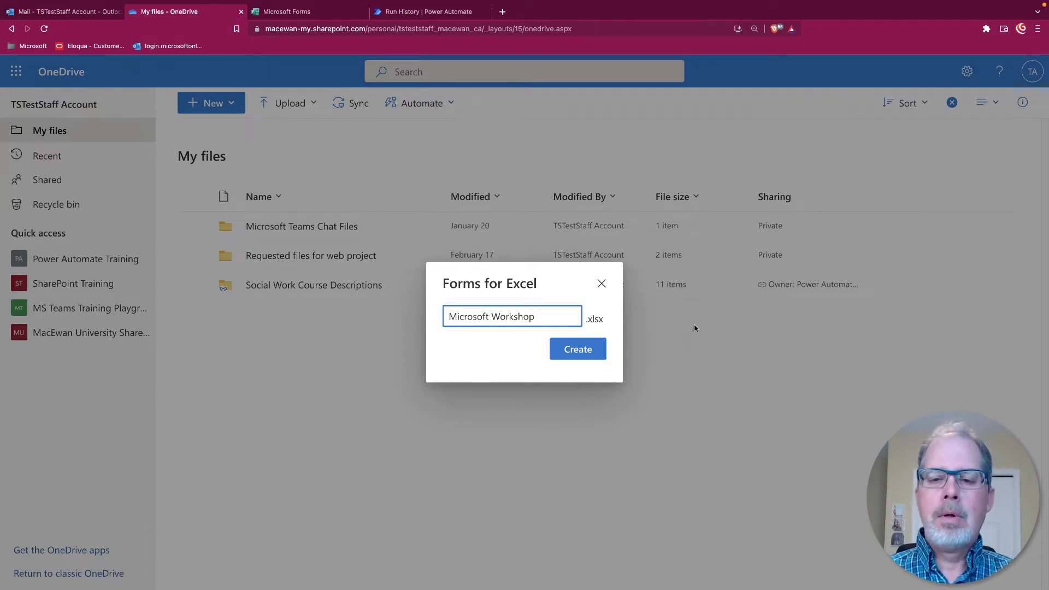
click(565, 354)
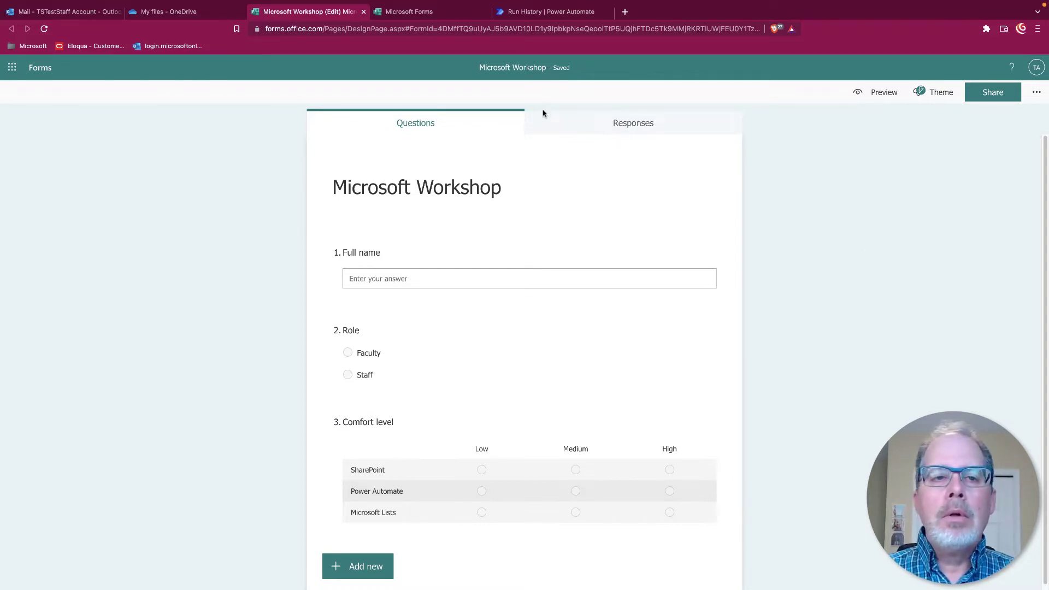
Step: Check Microsoft Workshop.xlsx in the OneDrive file list, then go back to editing the form
click(183, 12)
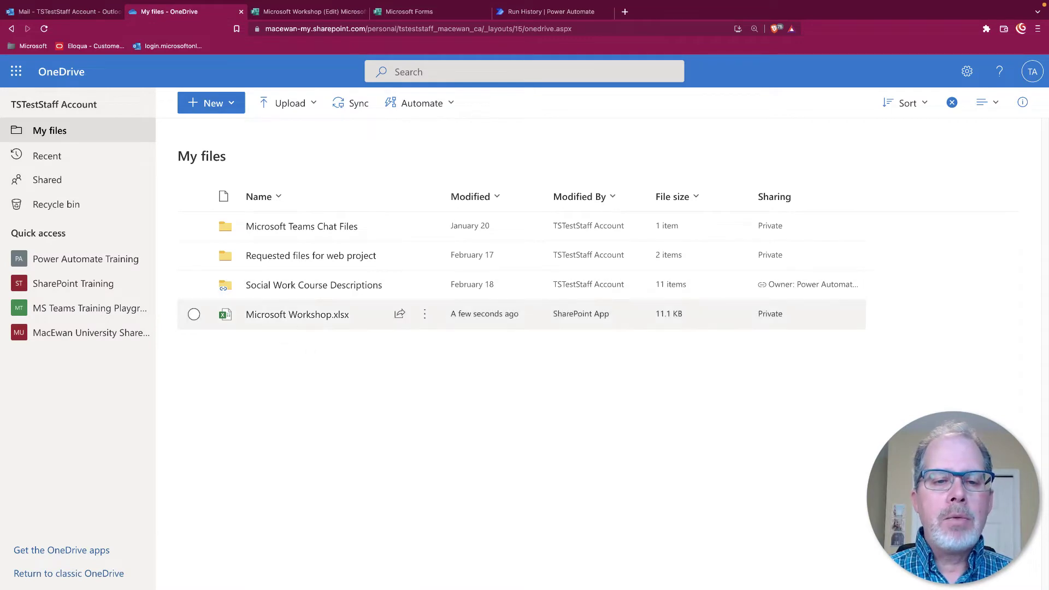
click(313, 11)
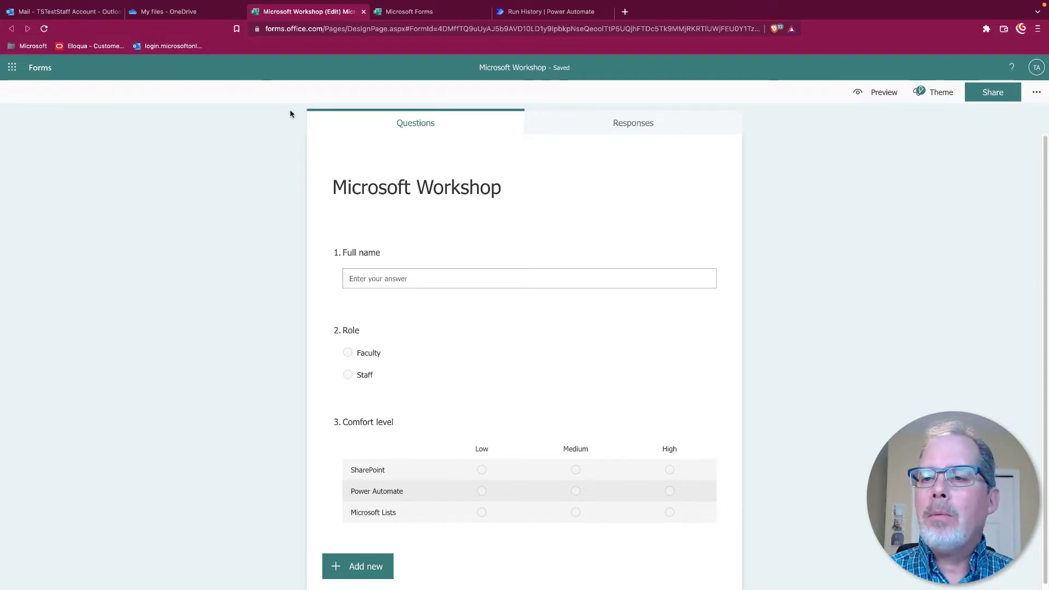
Step: Copy the form's response link and open it in a new tab
click(1008, 99)
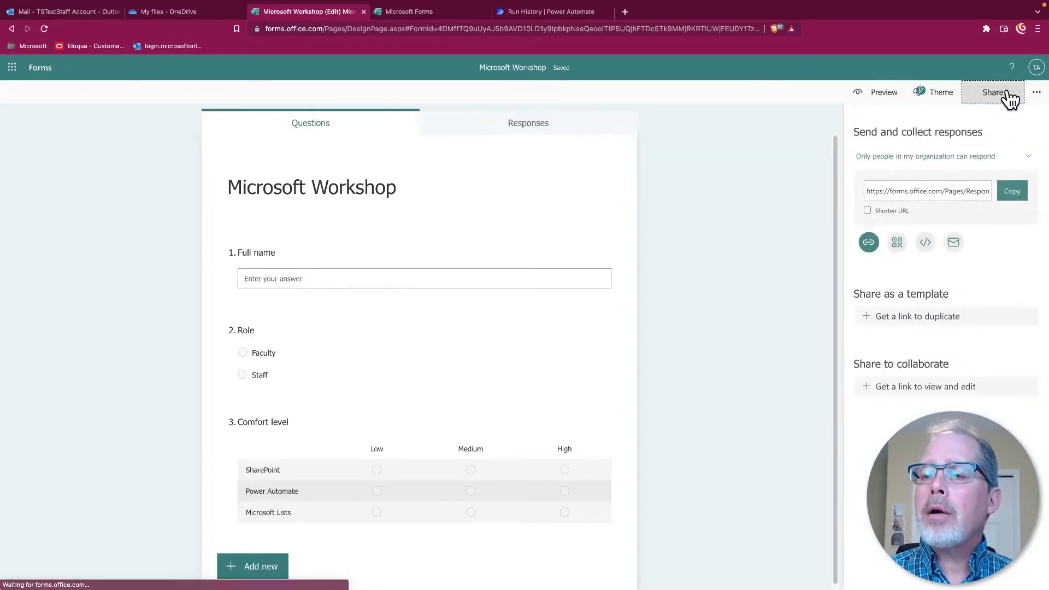
click(1012, 194)
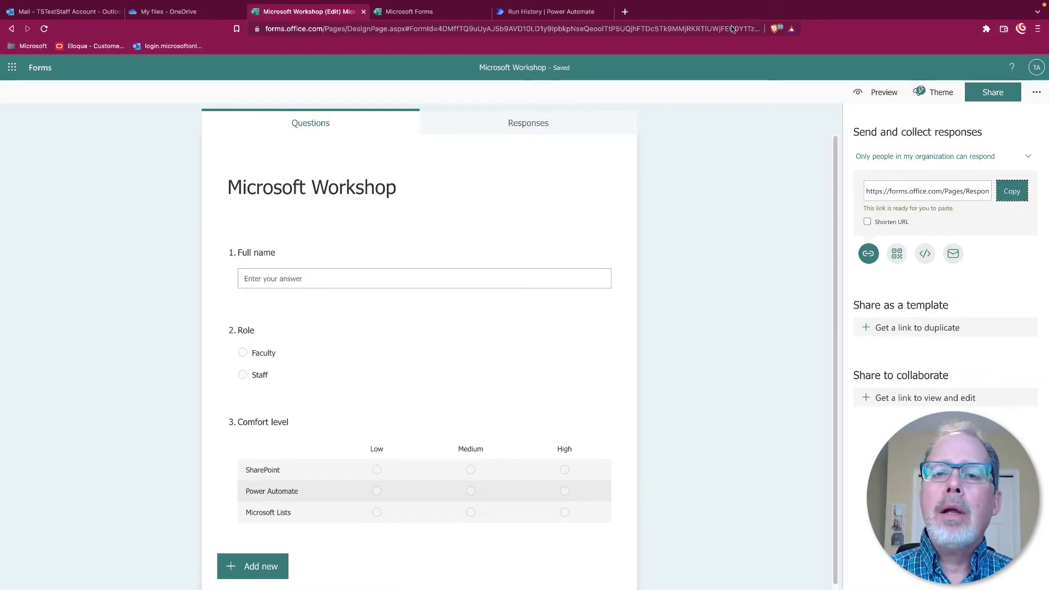
click(626, 12)
Step: Answer with a full name, Faculty role, SharePoint Low and Power Automate Medium comfort
click(435, 234)
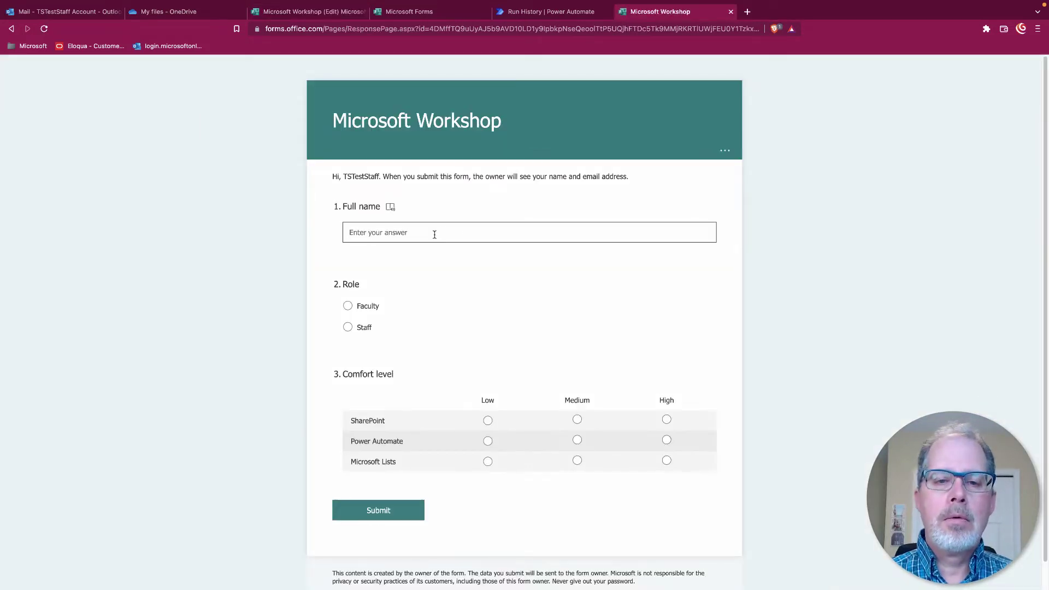
text(John W)
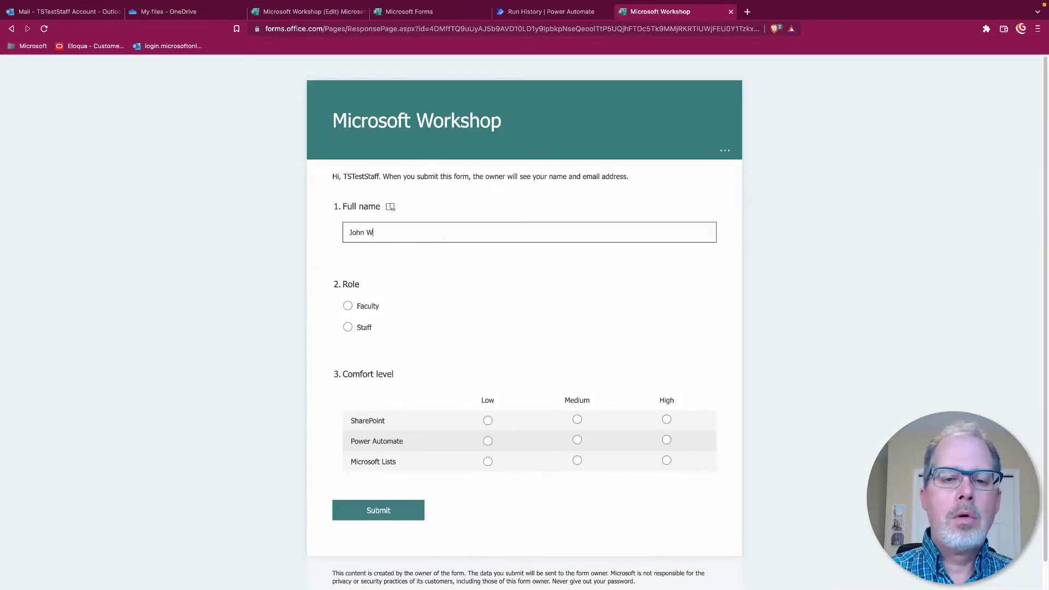
text(ayne)
click(347, 306)
click(488, 420)
click(577, 440)
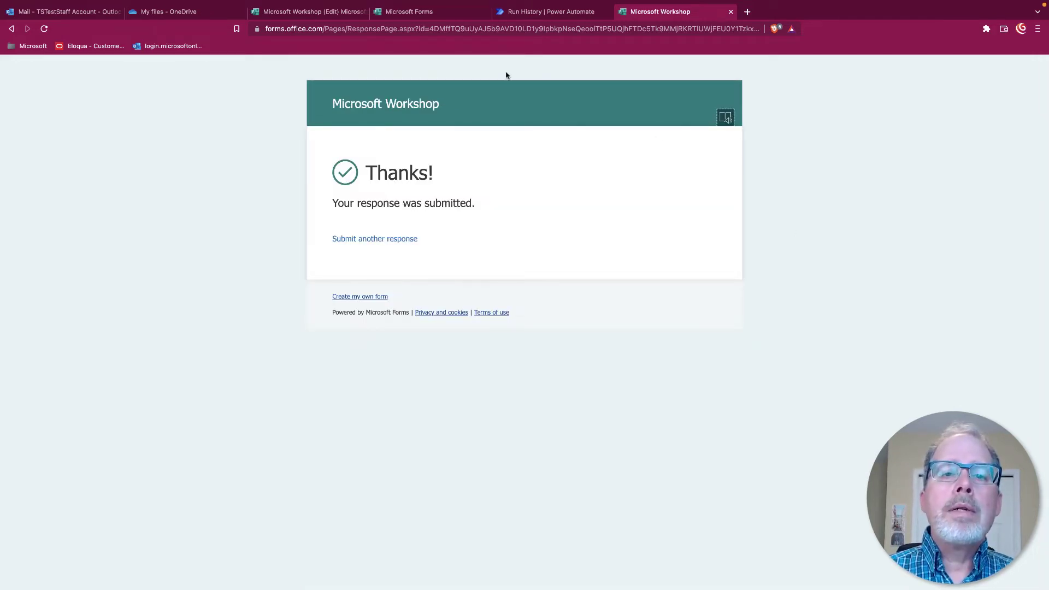
Step: Review the Microsoft Workshop Responses summary charts for the single test response
click(298, 12)
click(534, 134)
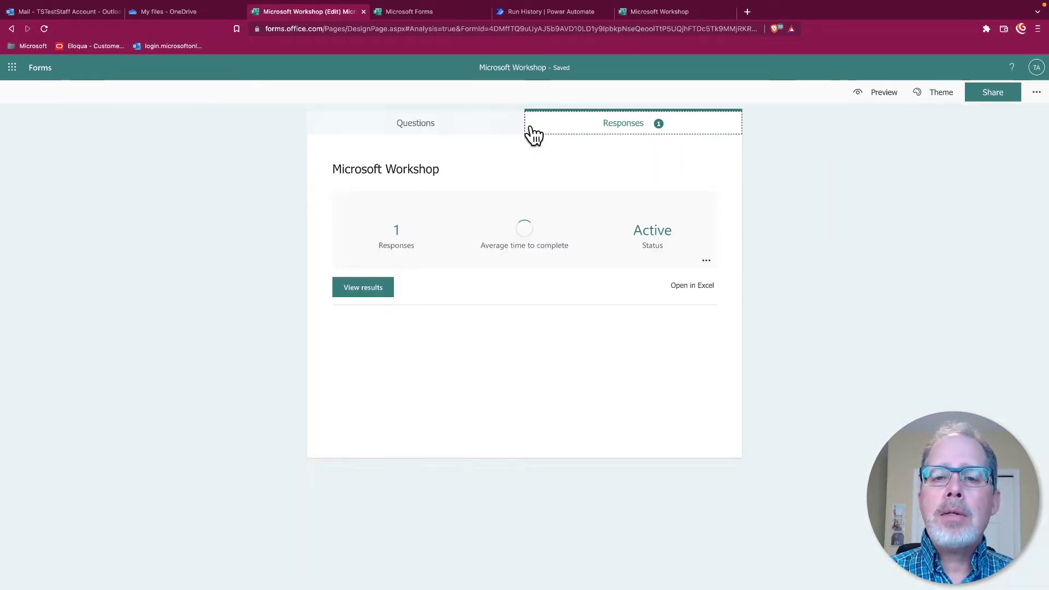
scroll(599, 251, down, 1)
scroll(576, 484, down, 4)
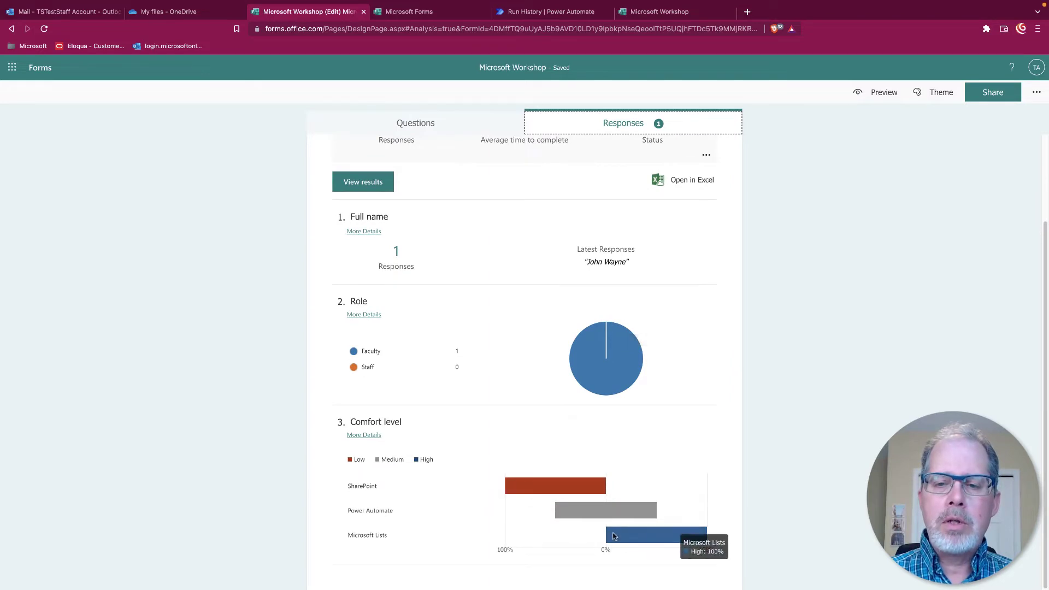
scroll(623, 376, up, 5)
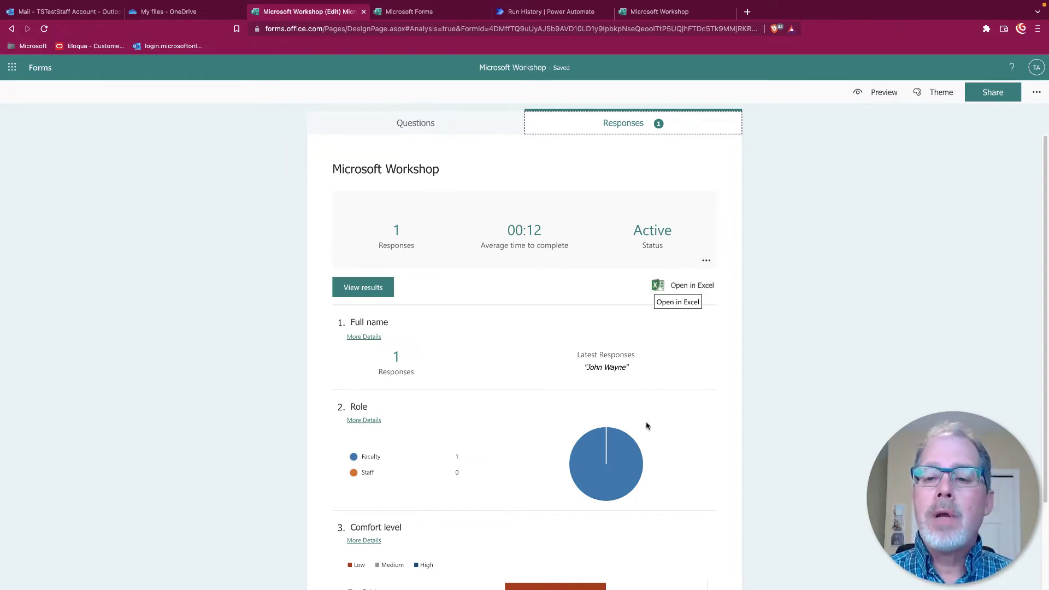
Step: Open Microsoft Workshop.xlsx in Excel for the web and show its Form1 response table
click(674, 287)
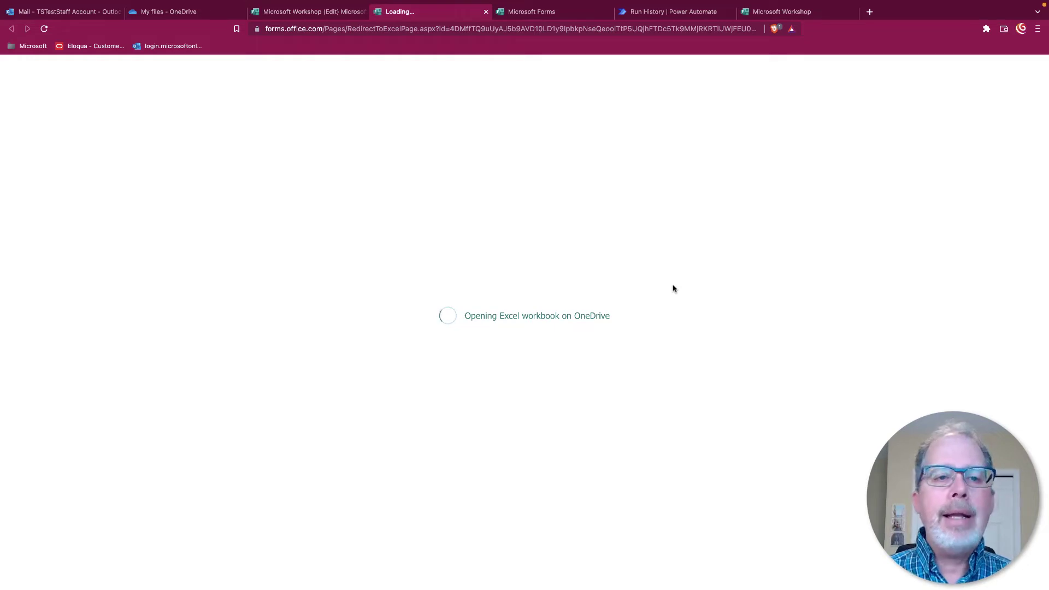
click(175, 11)
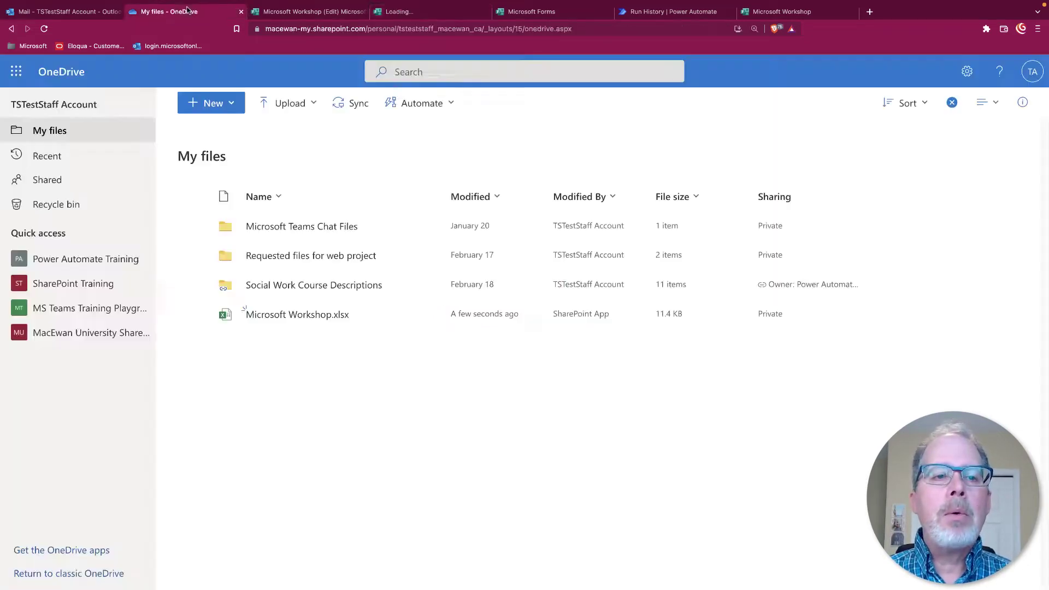
click(419, 12)
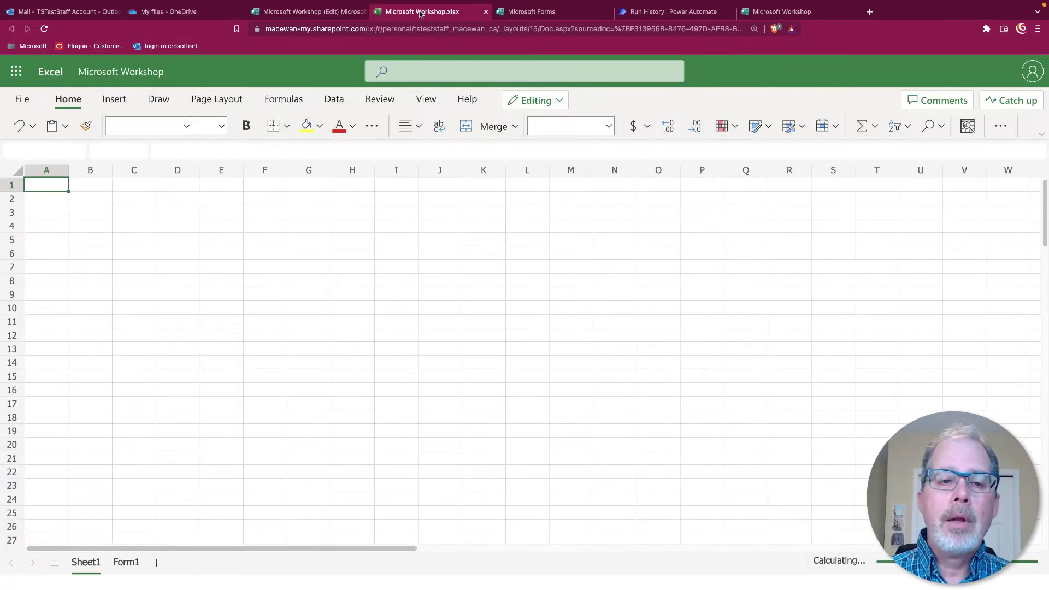
click(126, 564)
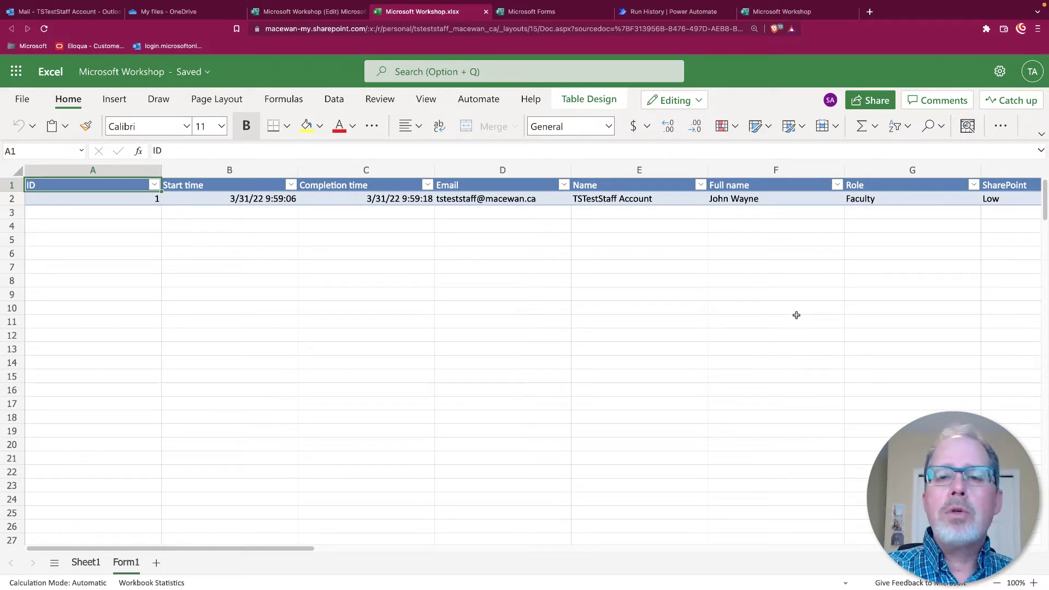
Step: Open the Microsoft Workshop form's Settings to review respondent and response receipt options
click(345, 12)
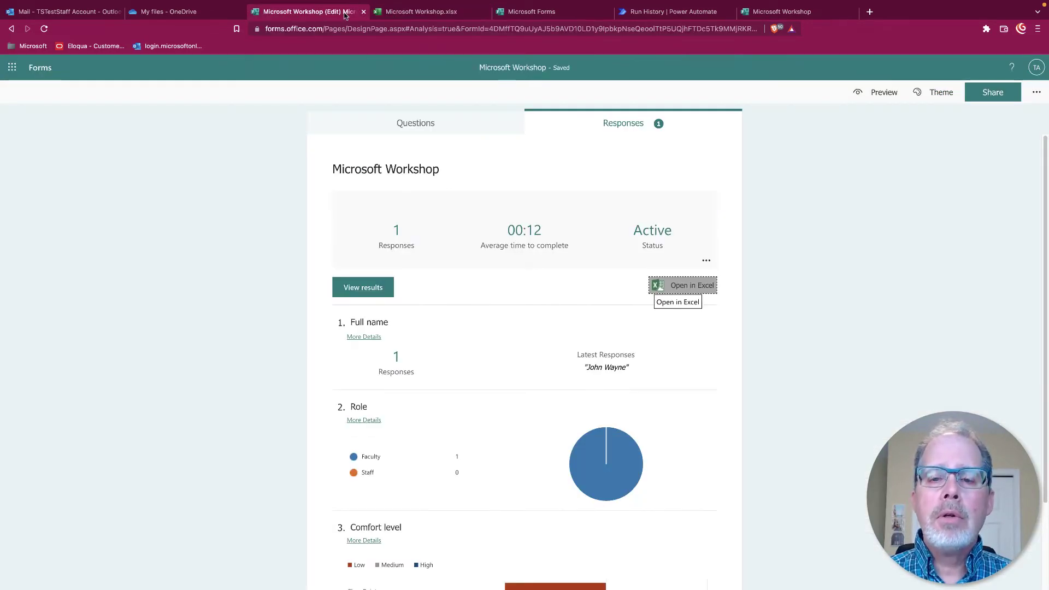
click(1036, 93)
click(954, 112)
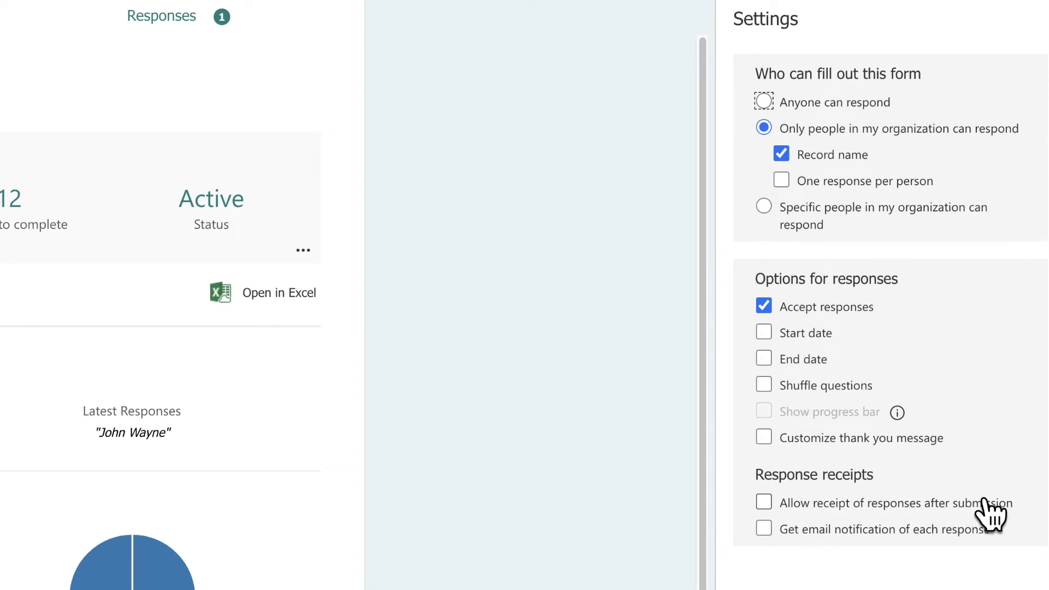
mouse_move(908, 508)
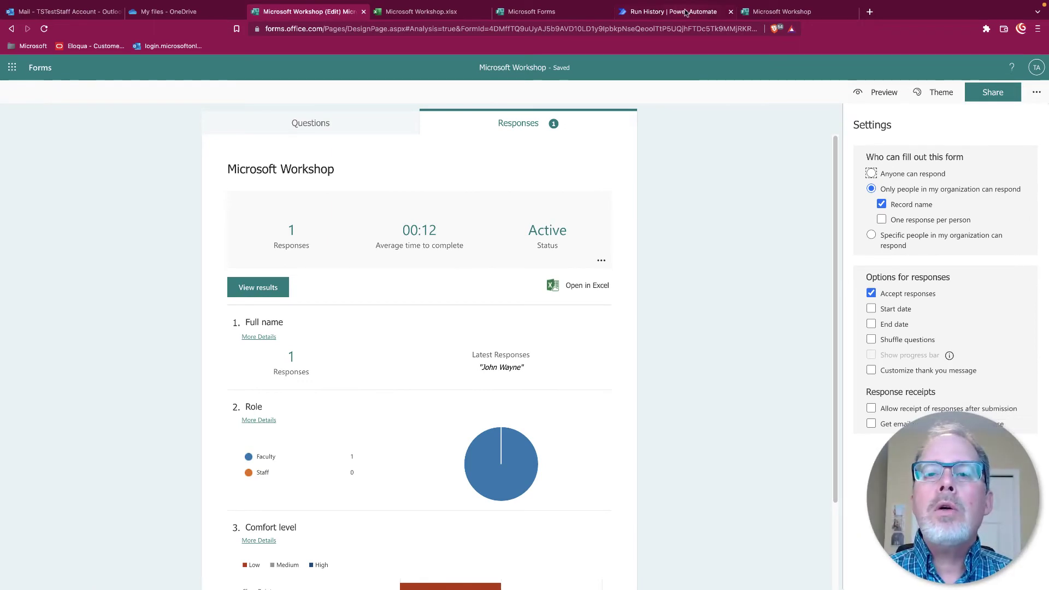
Step: Create a blank automated cloud flow in Power Automate, skipping the setup wizard
click(685, 12)
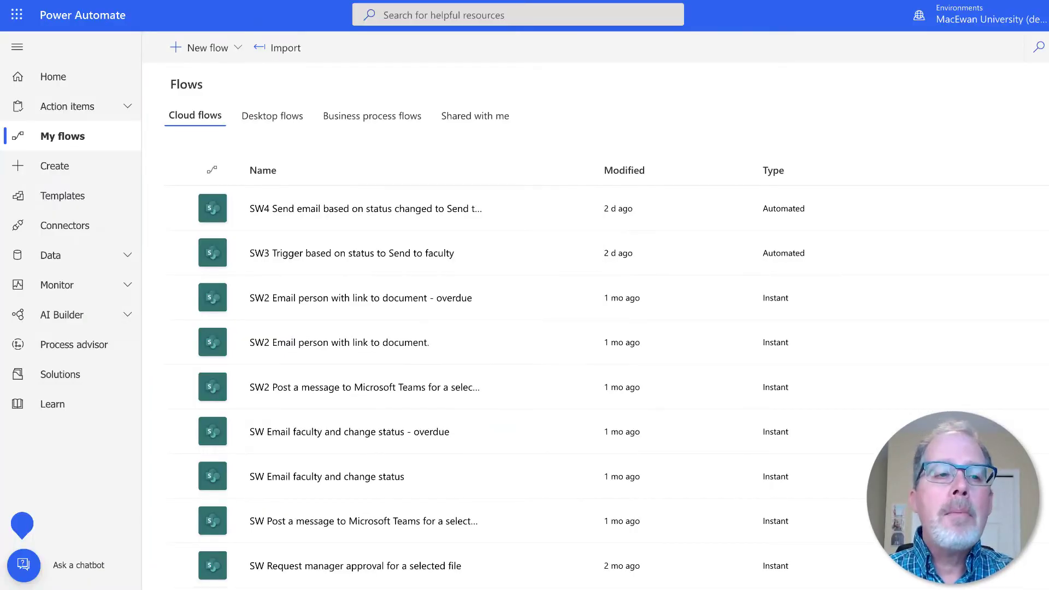
click(58, 170)
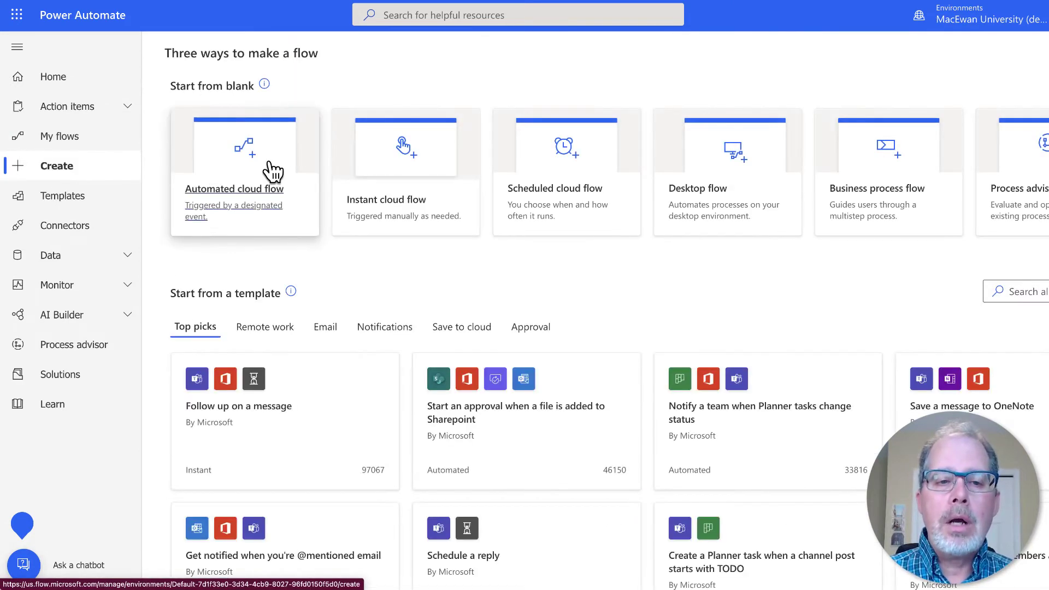
click(244, 179)
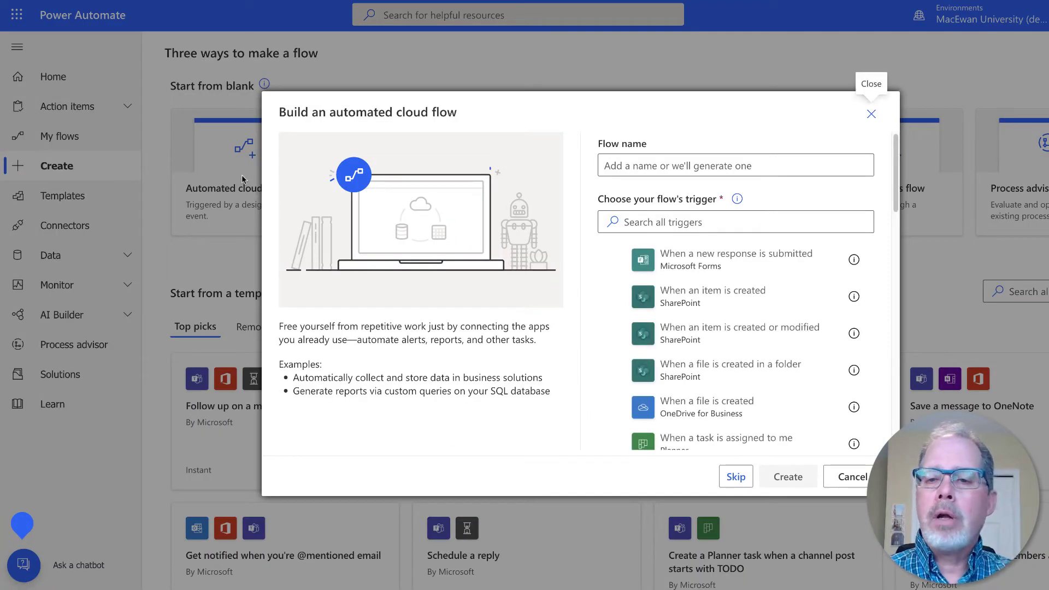
click(735, 477)
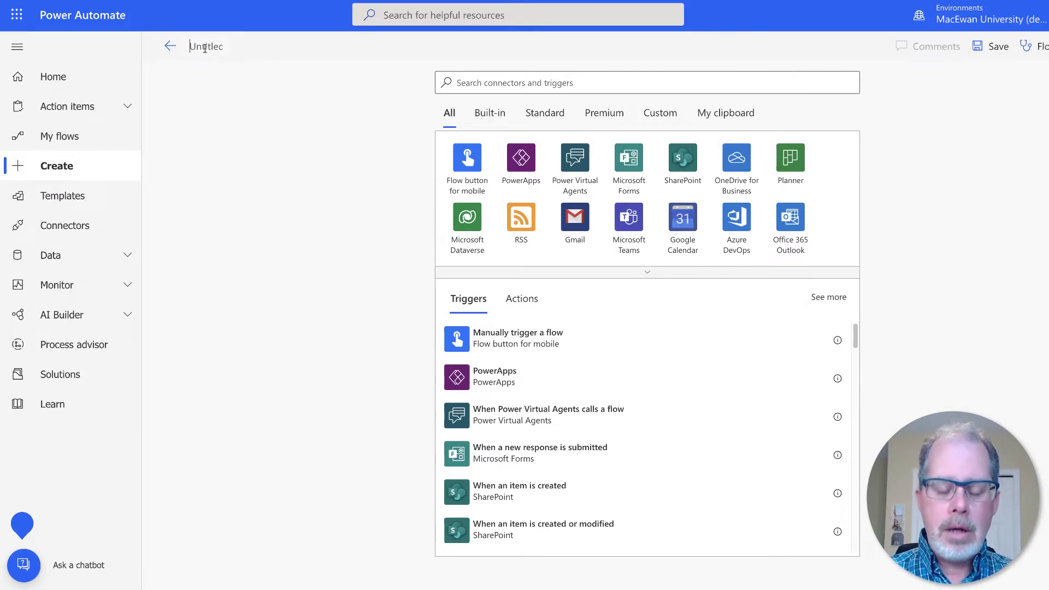
Step: Add the Microsoft Forms 'When a new response is submitted' trigger for the Microsoft Workshop form
click(551, 86)
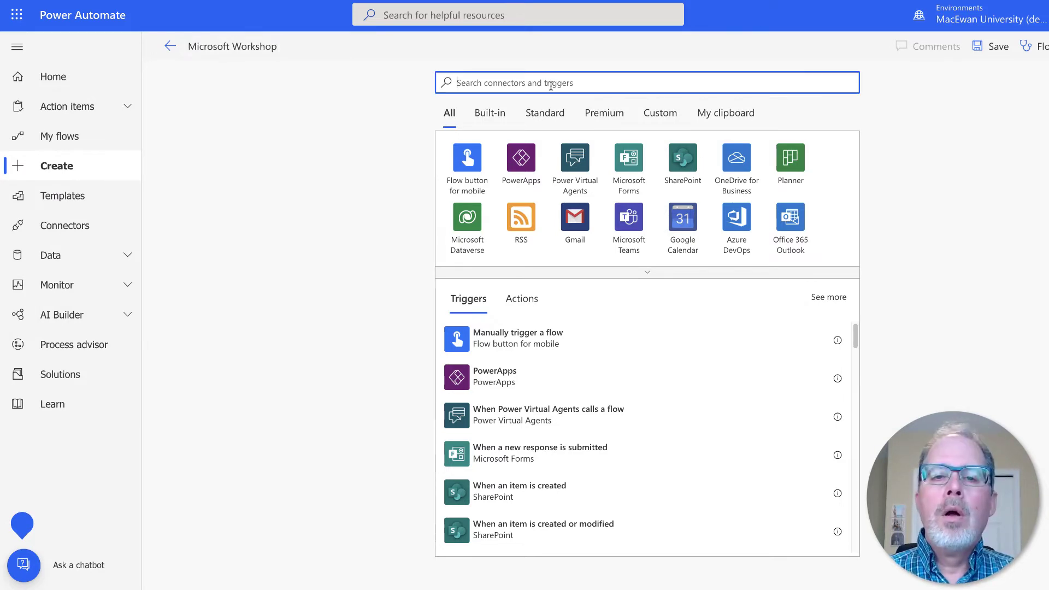
text(forms)
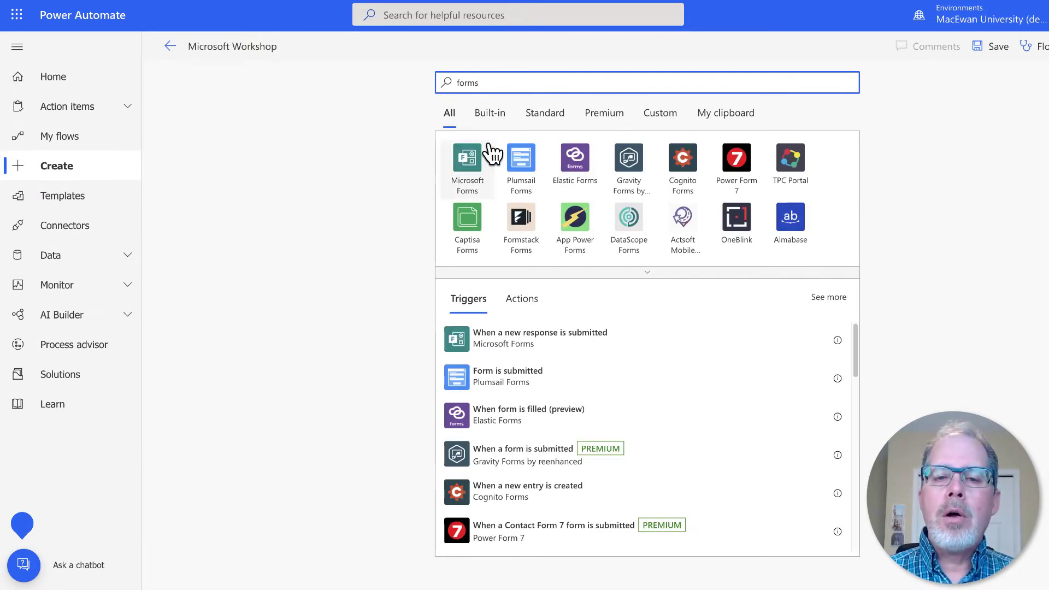
click(477, 169)
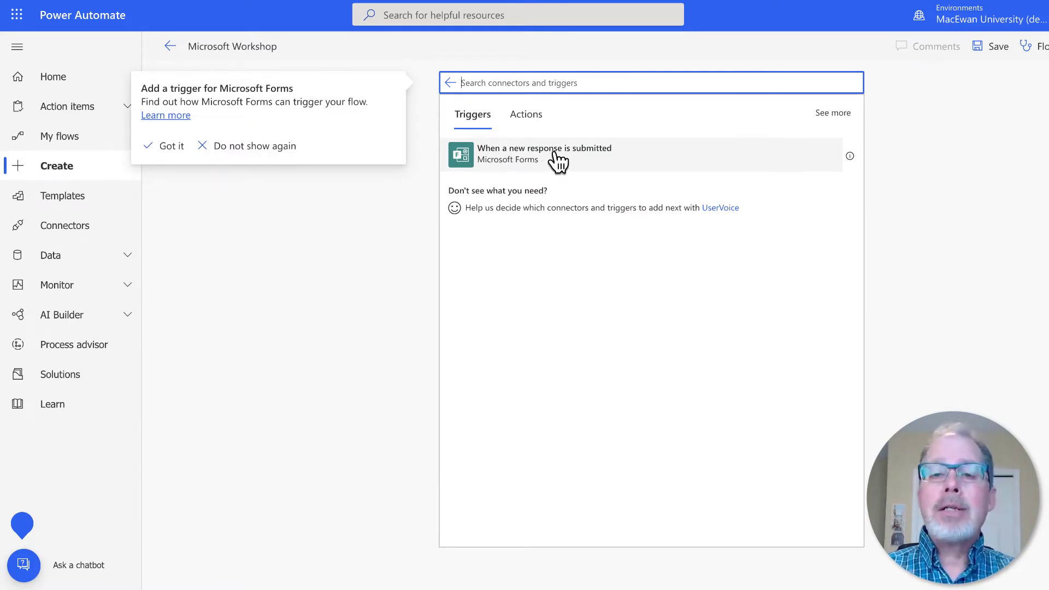
click(555, 154)
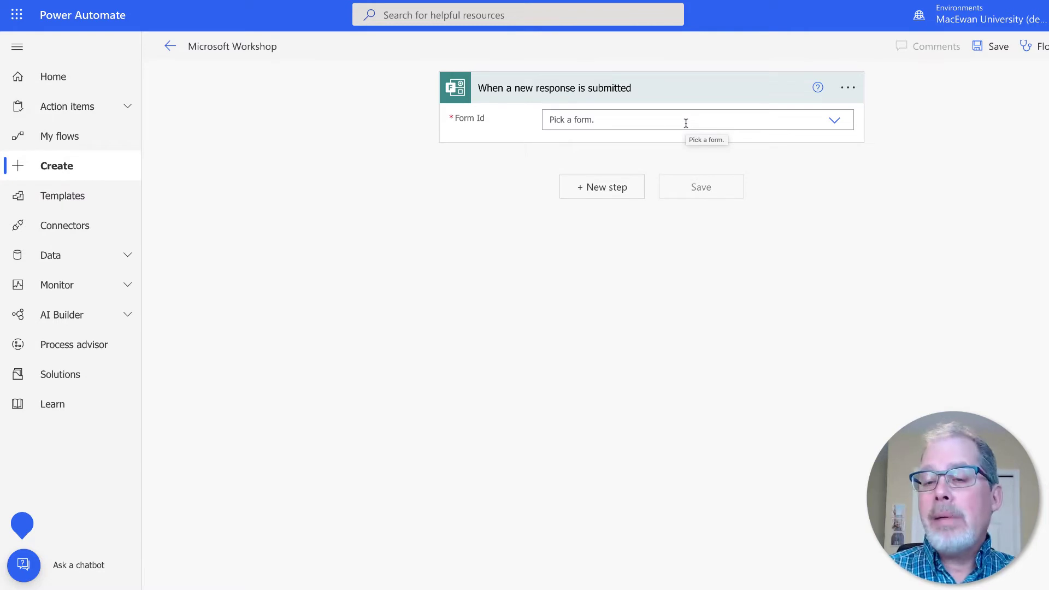
click(836, 122)
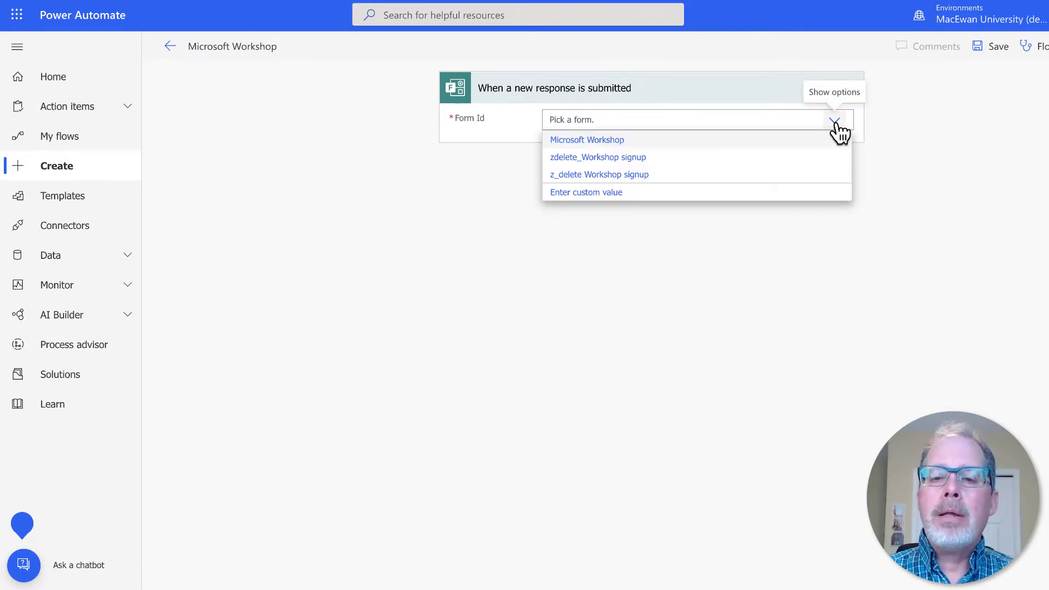
click(583, 143)
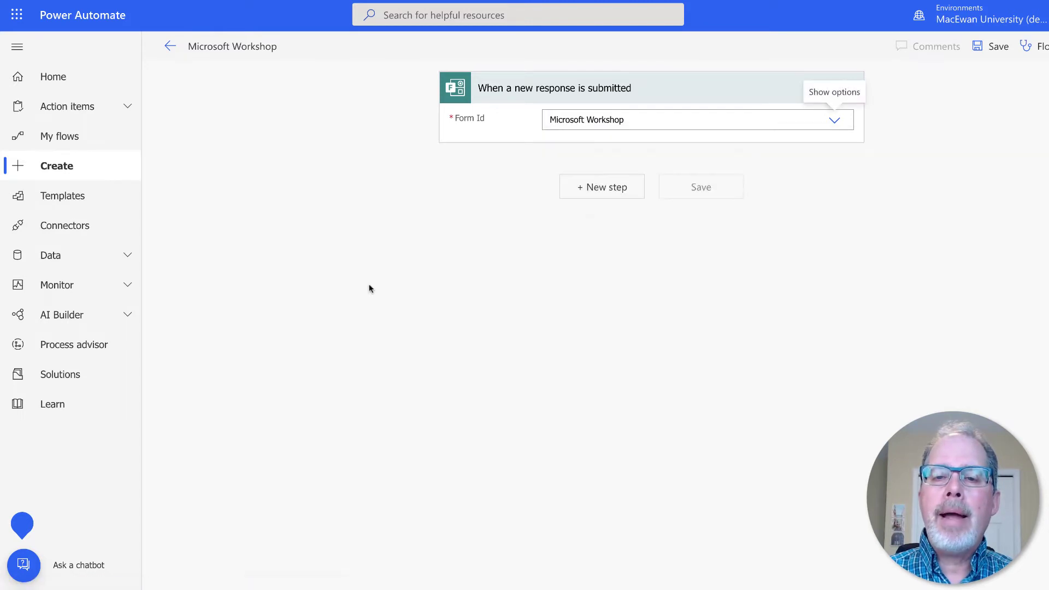
Step: Add Get response details with Form Id Microsoft Workshop and the trigger's Response Id
click(602, 191)
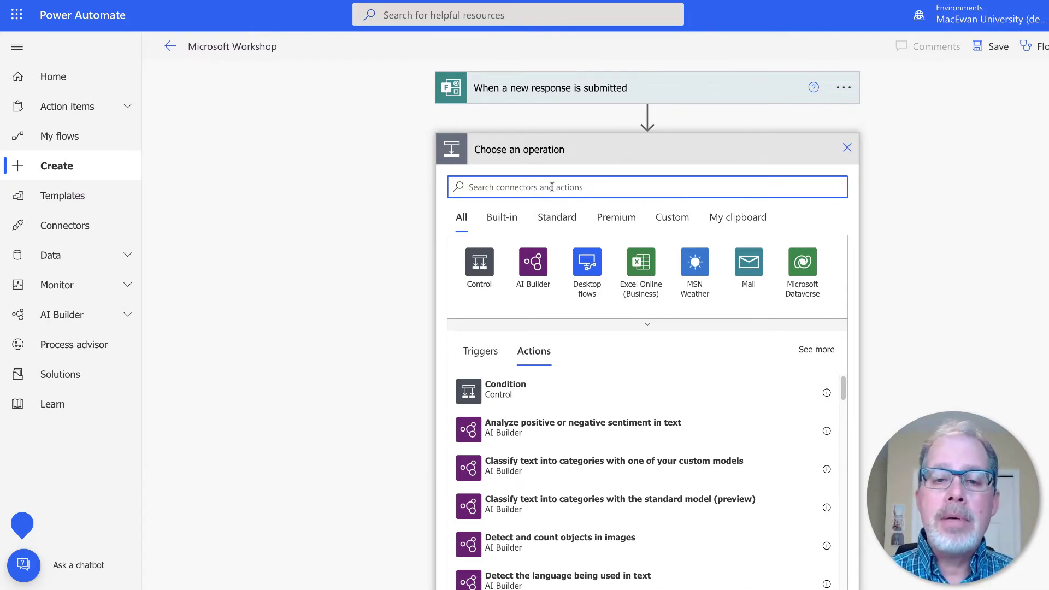
text(form)
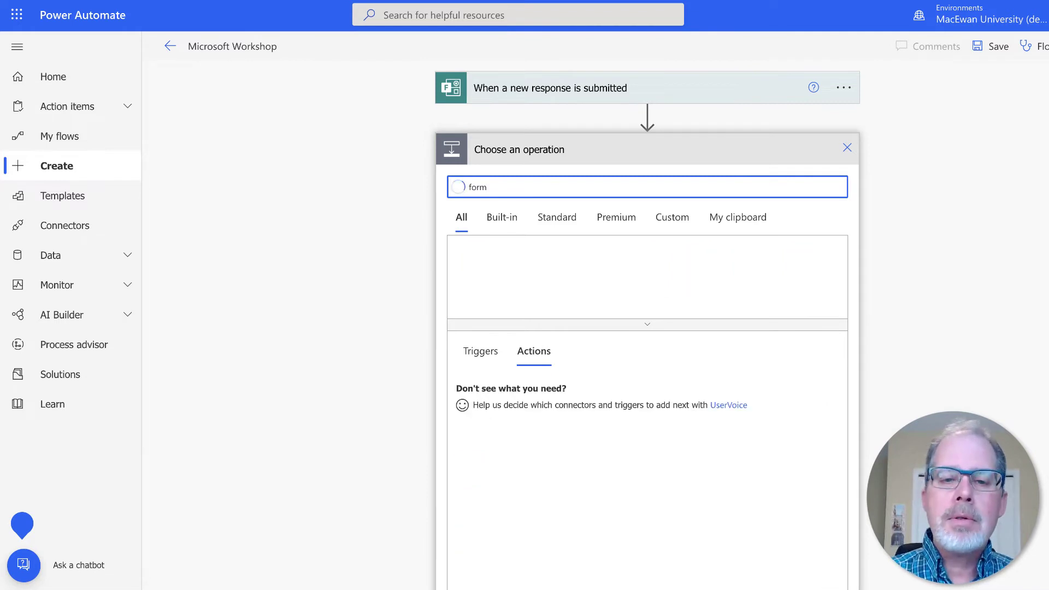
click(537, 284)
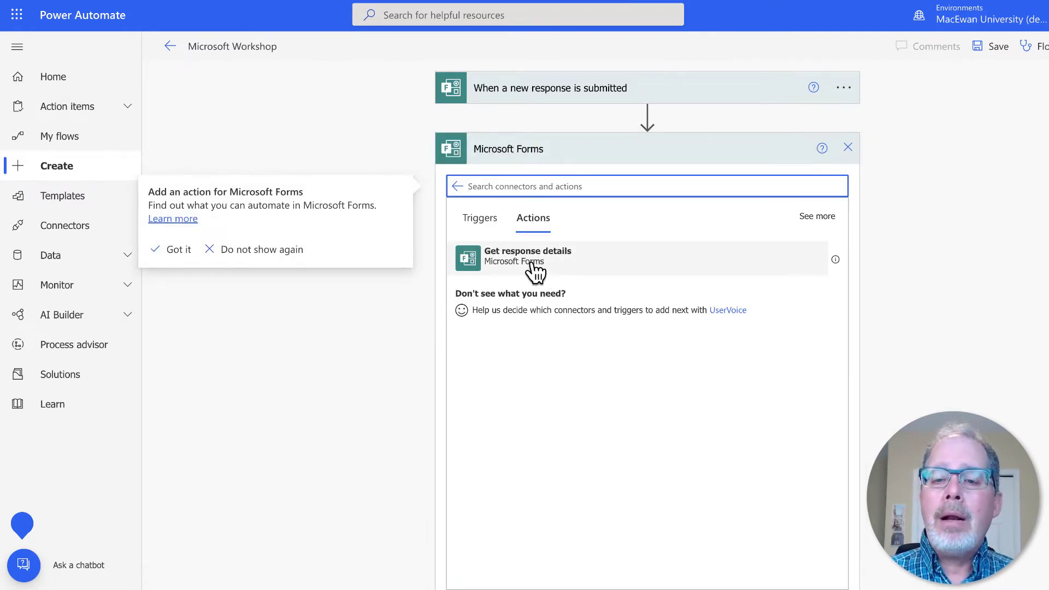
click(530, 264)
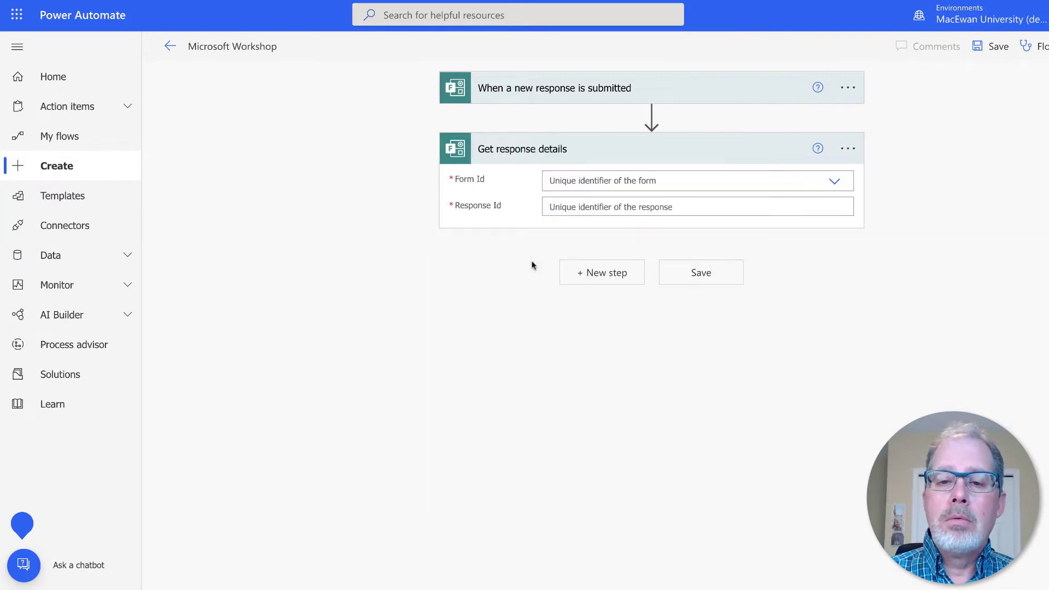
click(833, 185)
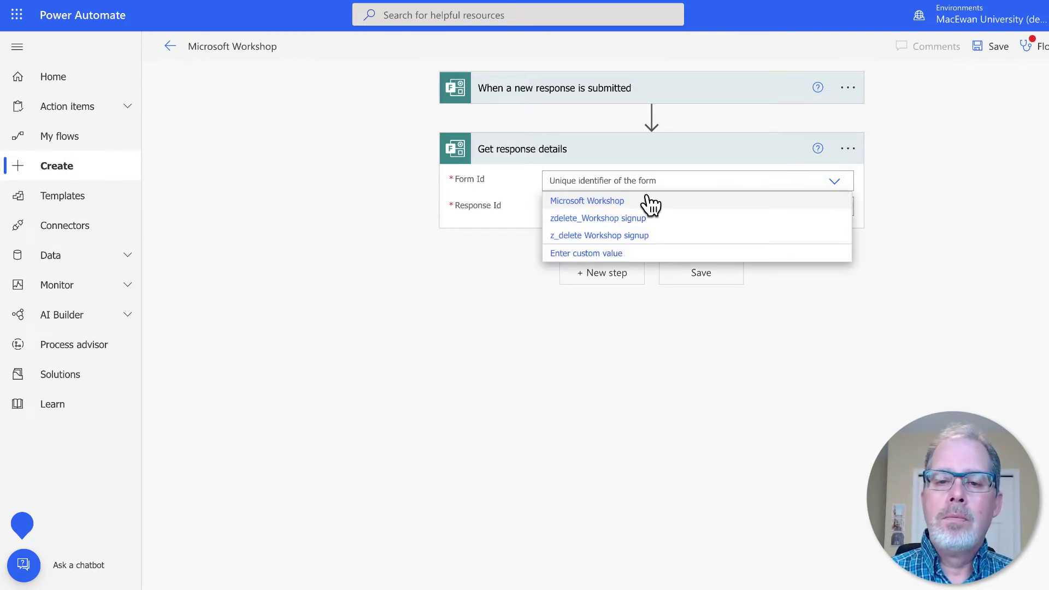
click(611, 202)
click(845, 211)
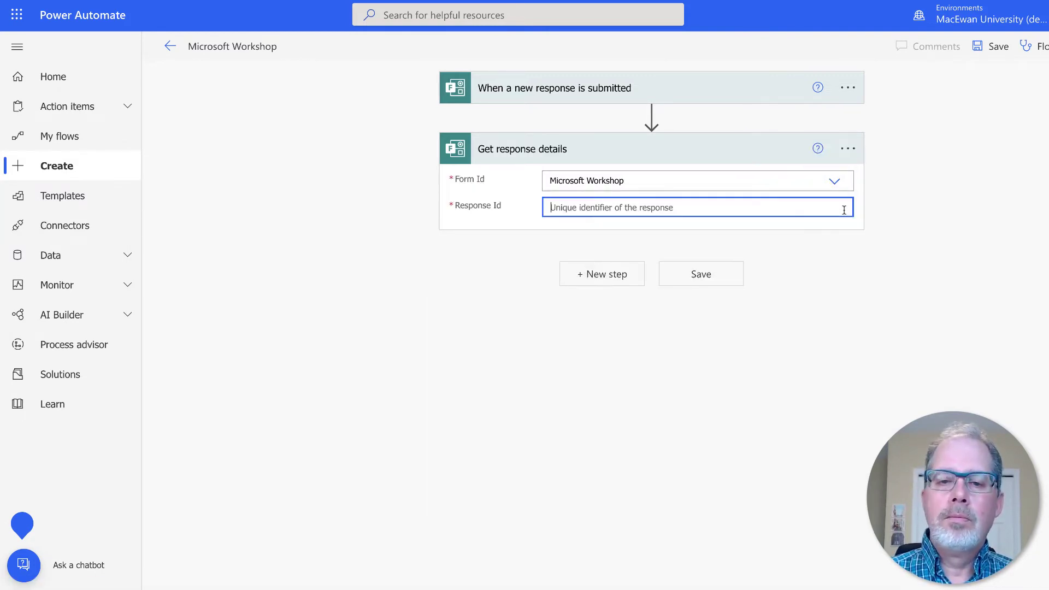
click(934, 382)
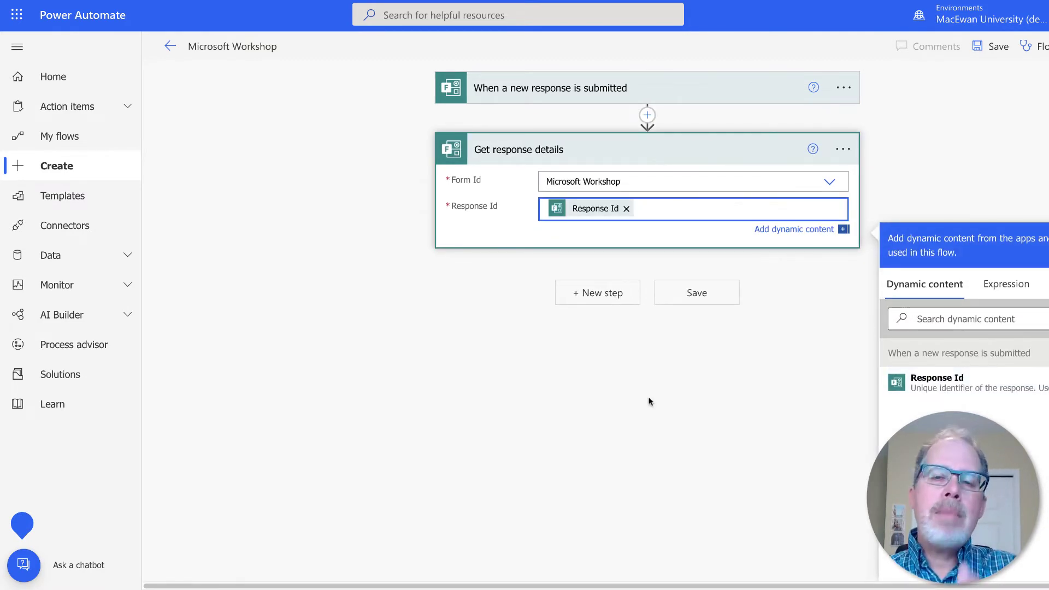
Step: Add an Office 365 Outlook Send an email (V2) step addressed to Responders' Email
click(603, 298)
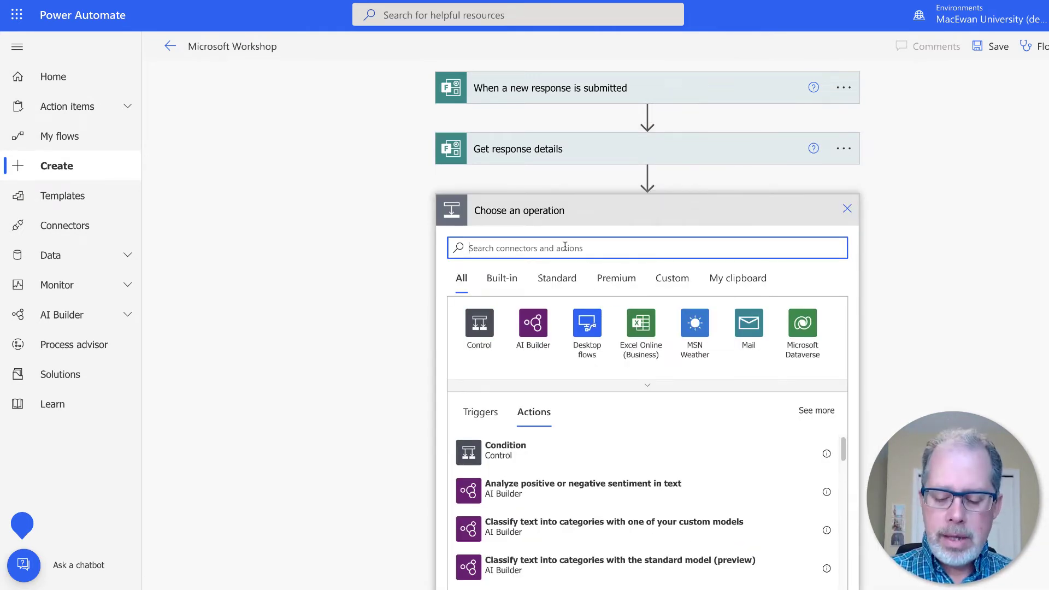
text(outlook)
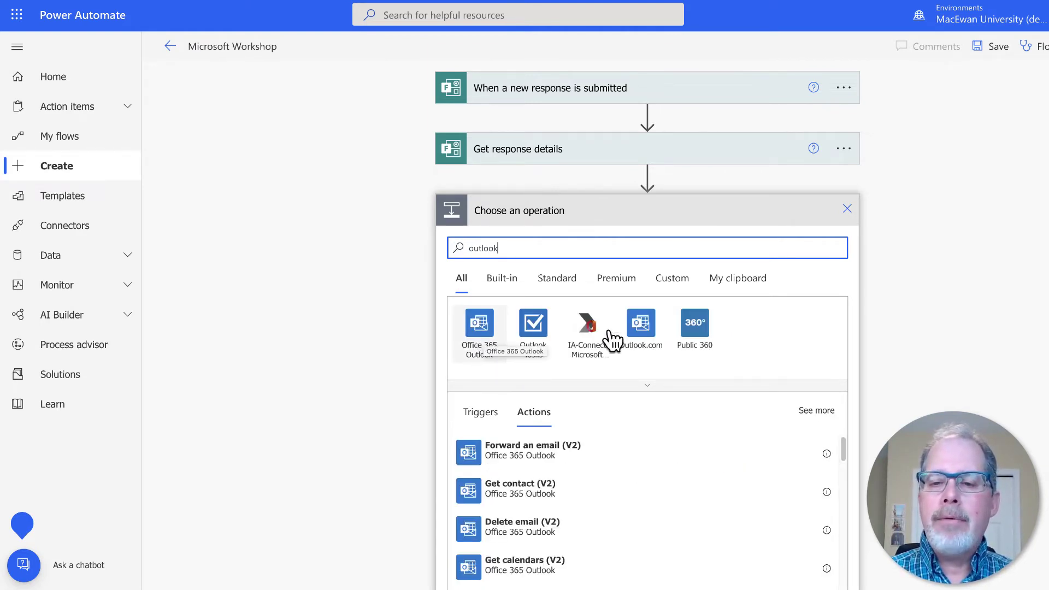
click(479, 330)
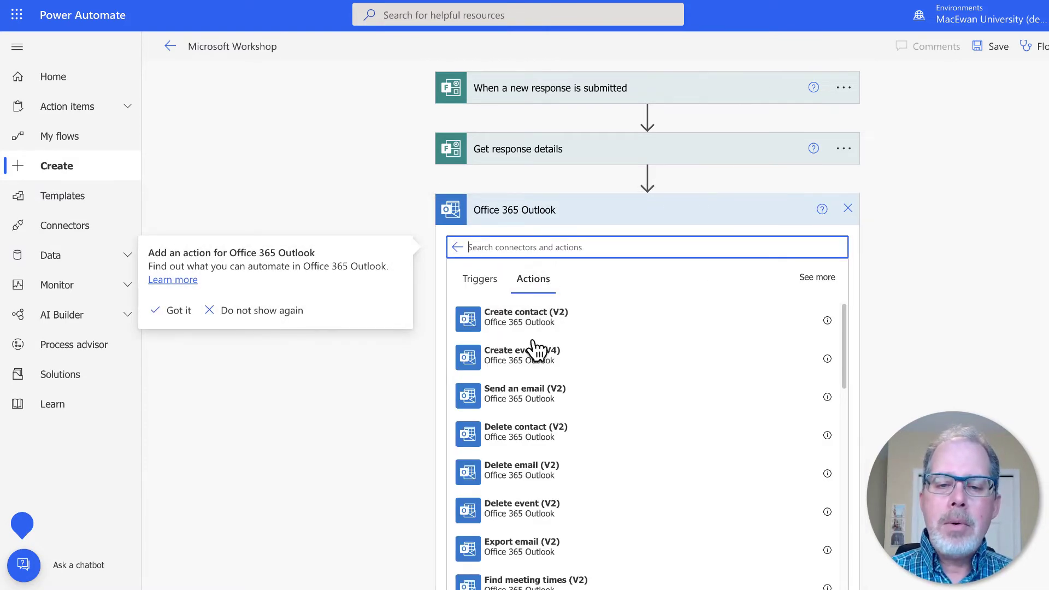
click(524, 404)
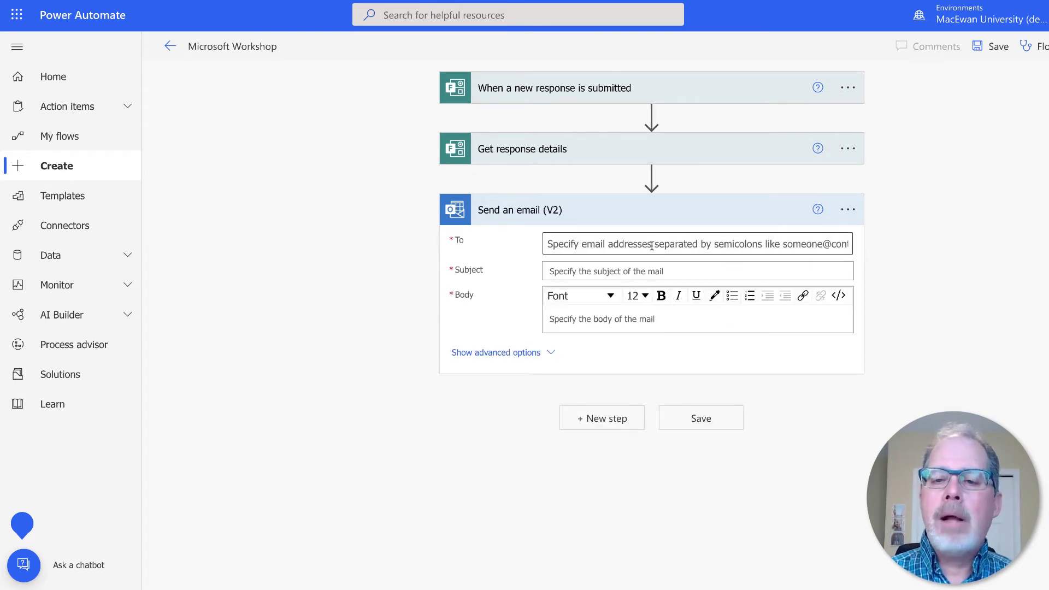
click(653, 245)
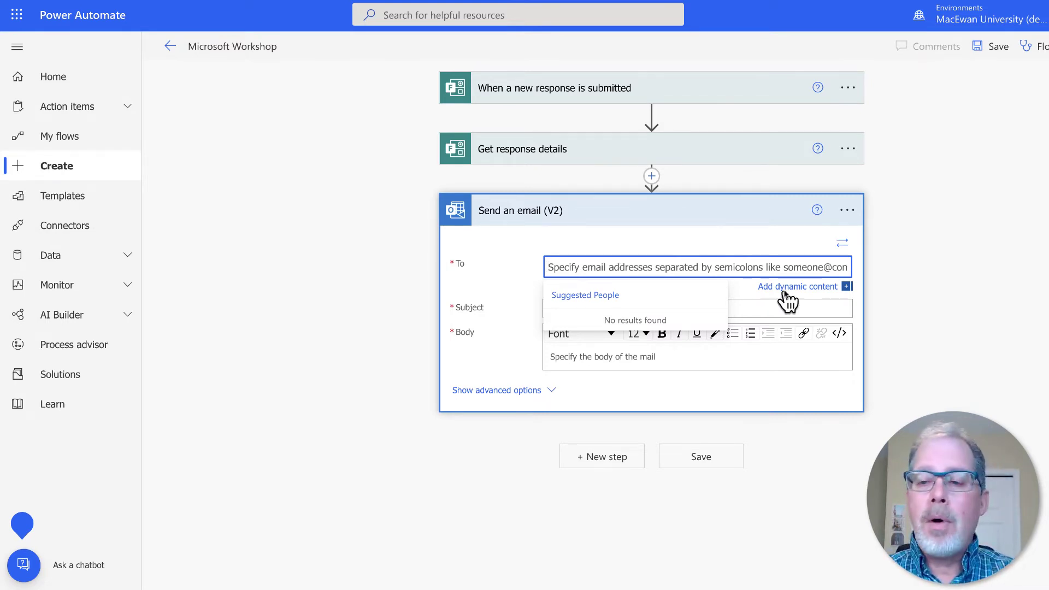
click(841, 290)
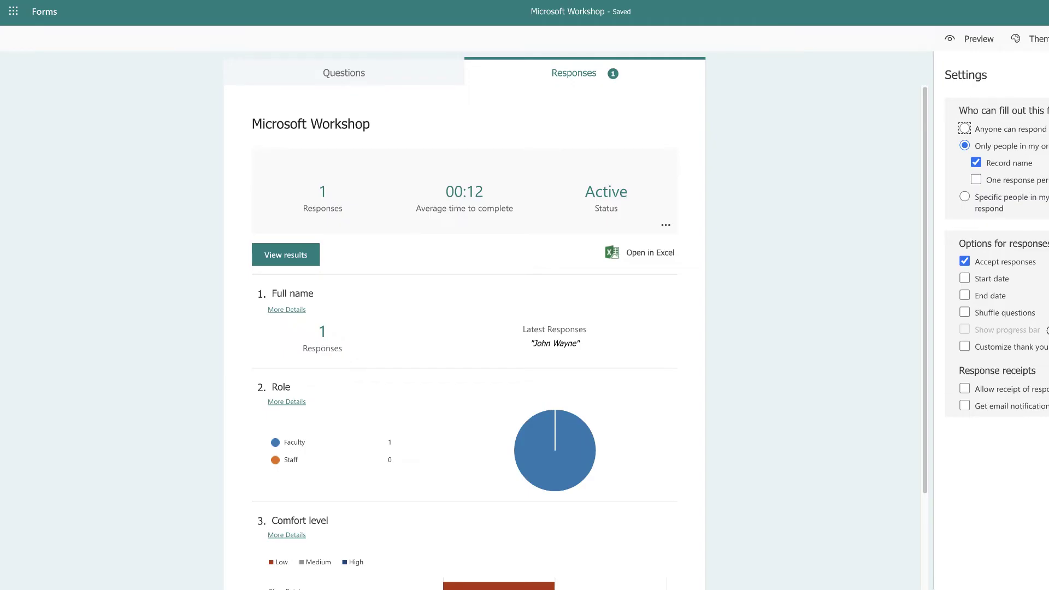
click(366, 77)
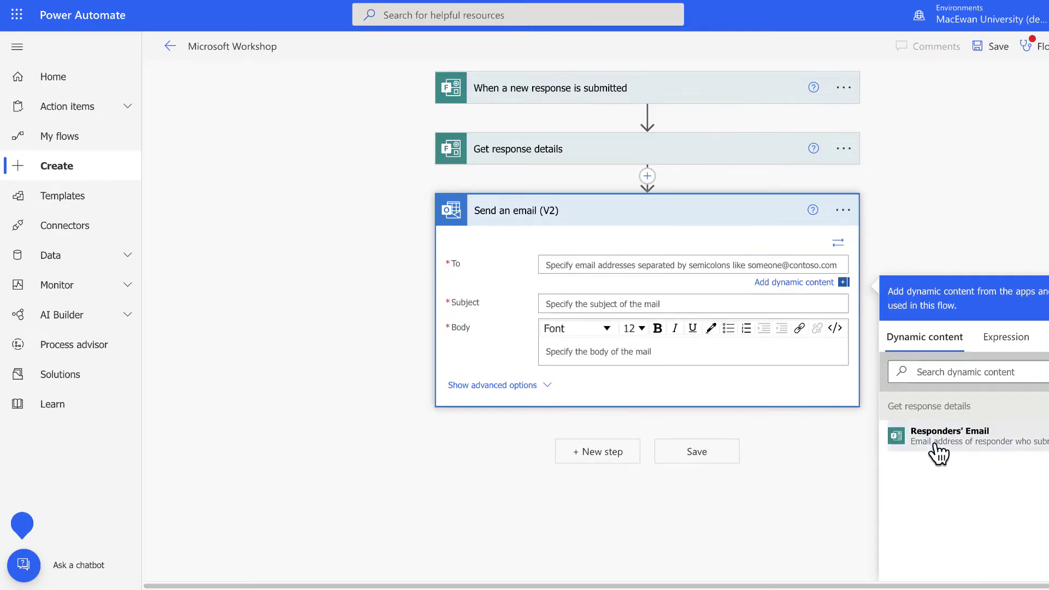
click(936, 444)
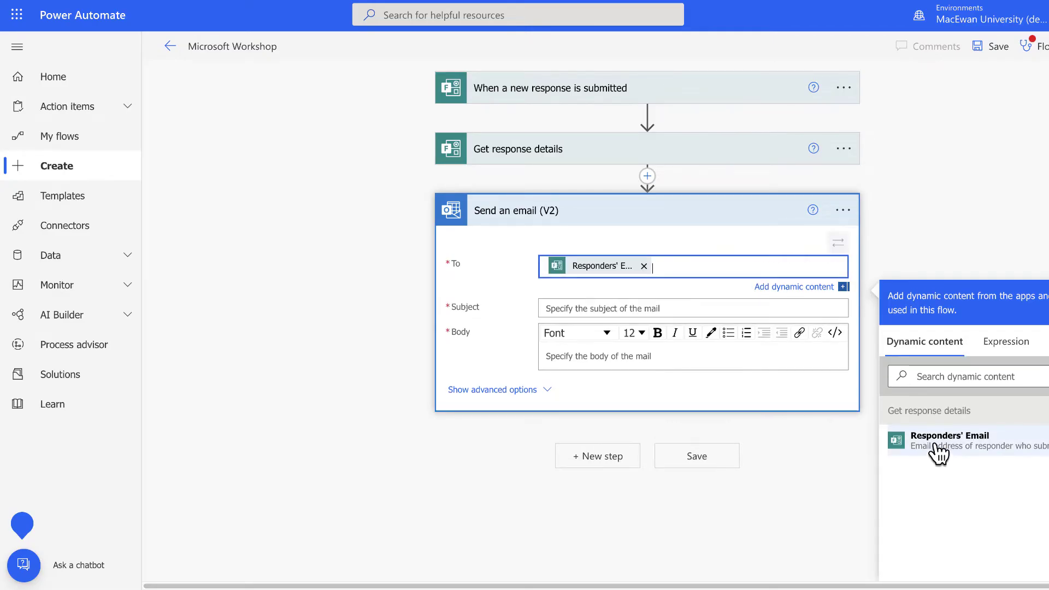
Step: Set the email subject to 'You're in' and body to 'Nice tosee you! Mark in your calendar.'
click(597, 309)
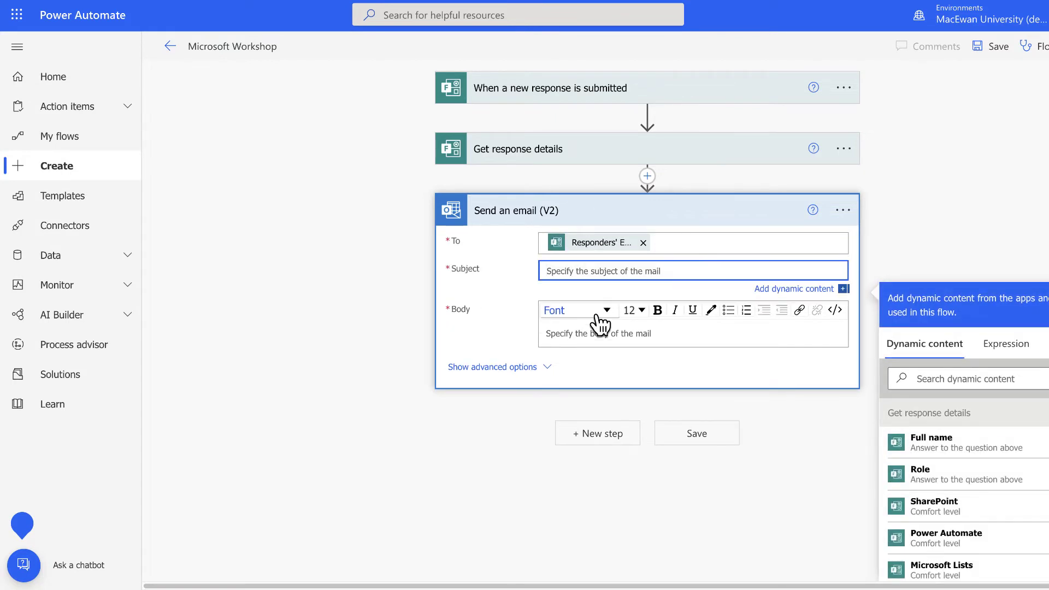
text(You're in!)
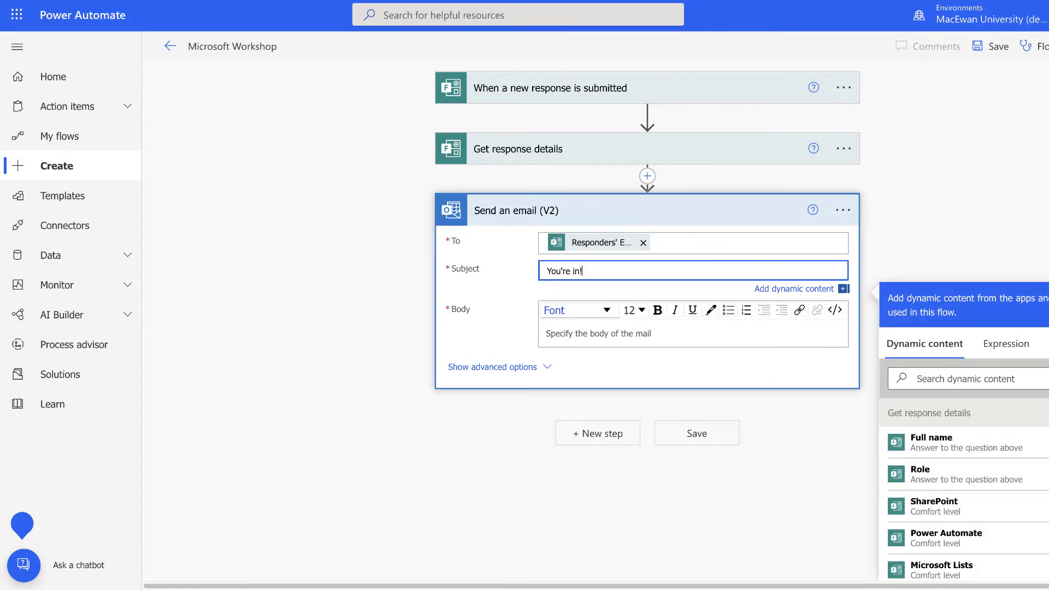
click(608, 351)
click(612, 321)
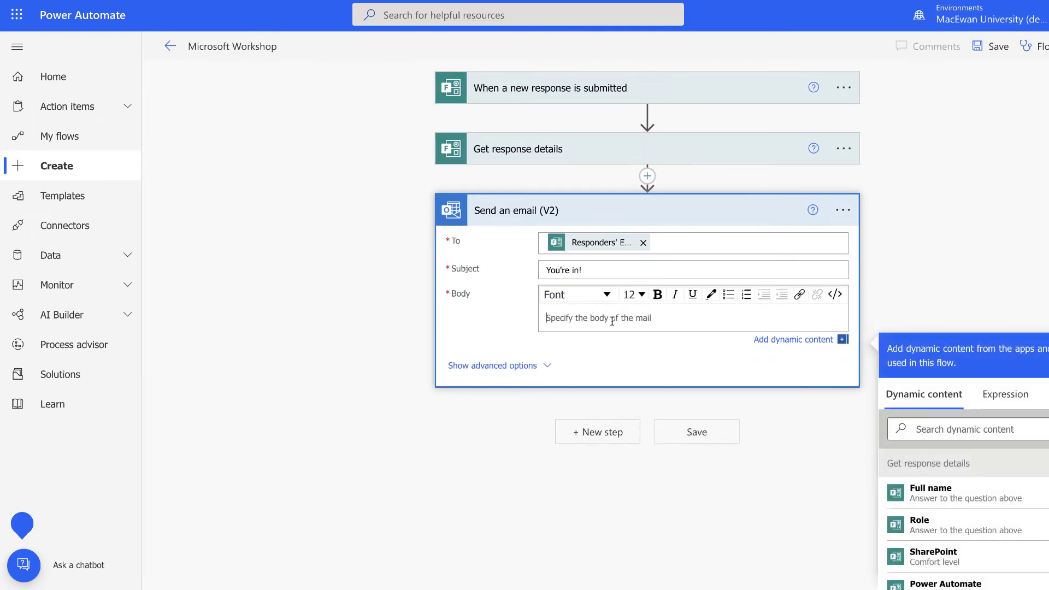
text(Nice tosee you! Mark in your calendar.)
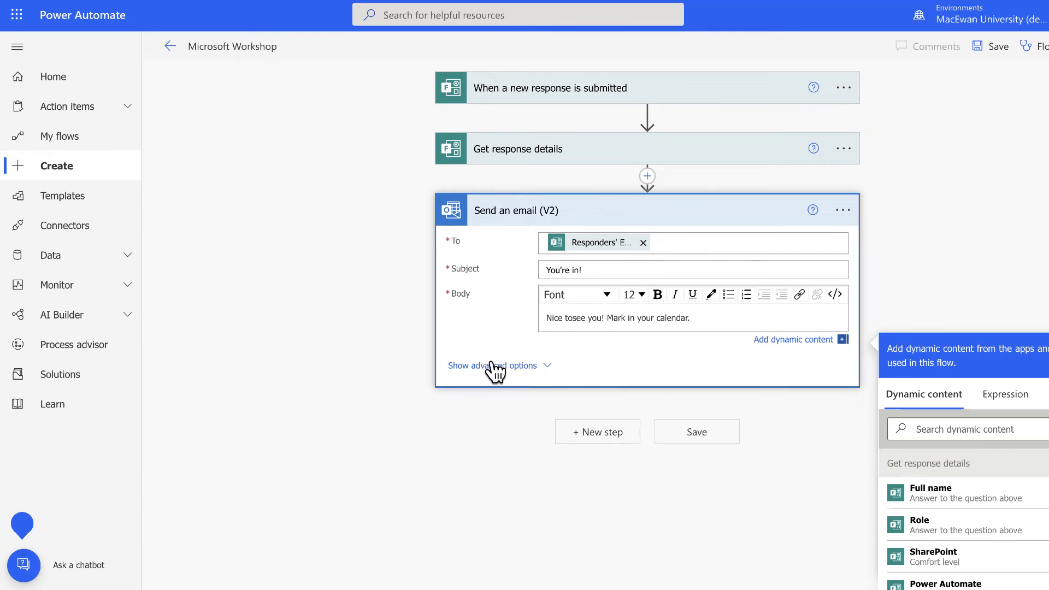
click(556, 377)
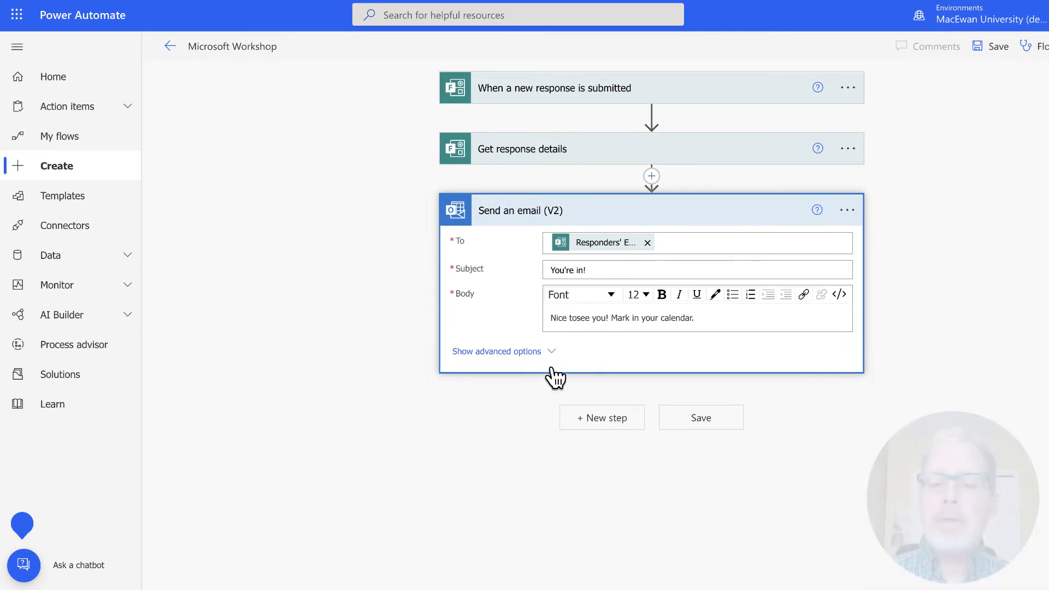
Step: Show the Send an email (V2) advanced options: From, CC, BCC, attachments, sensitivity and Reply To
click(551, 354)
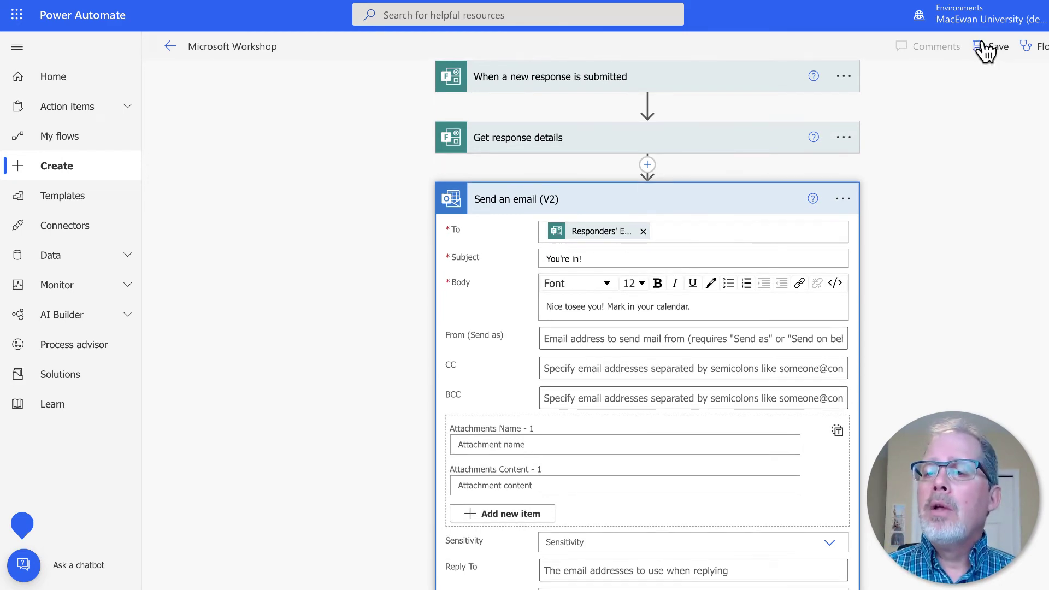
Step: Save the Microsoft Workshop flow and confirm Flow checker shows no errors or warnings
click(984, 46)
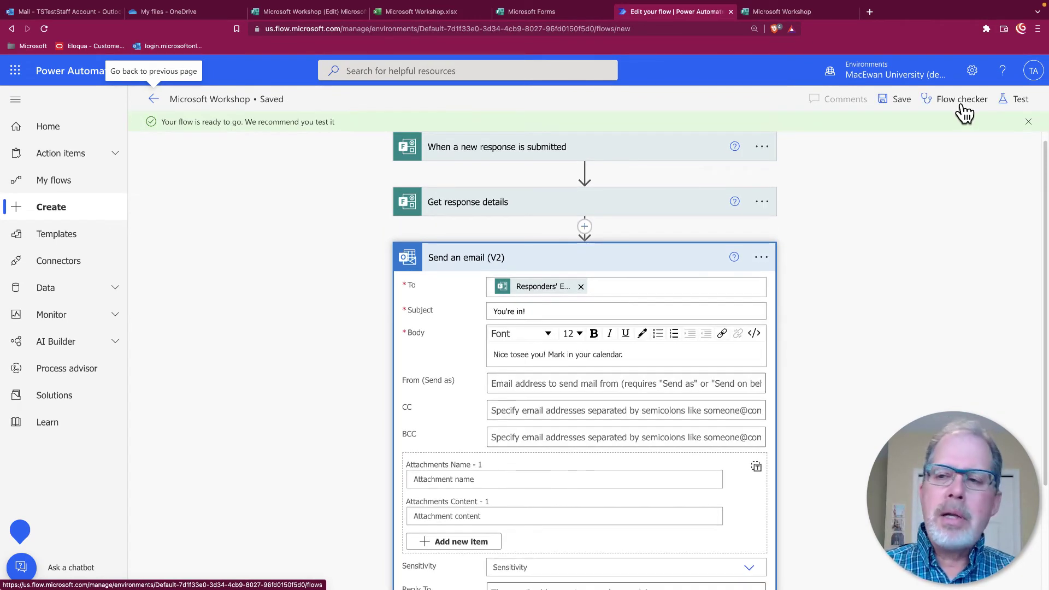
click(963, 101)
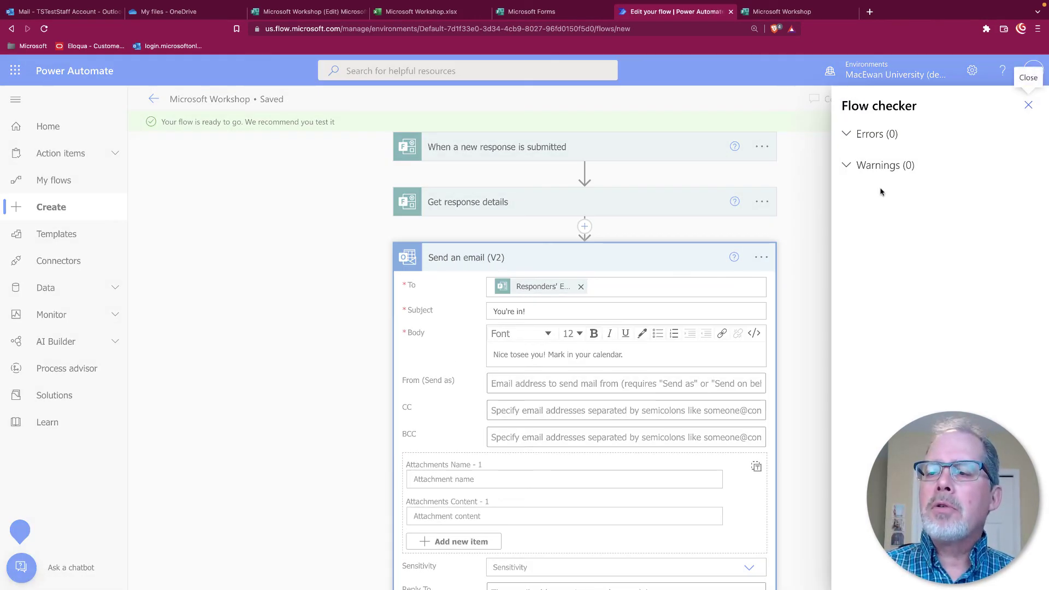
click(1031, 106)
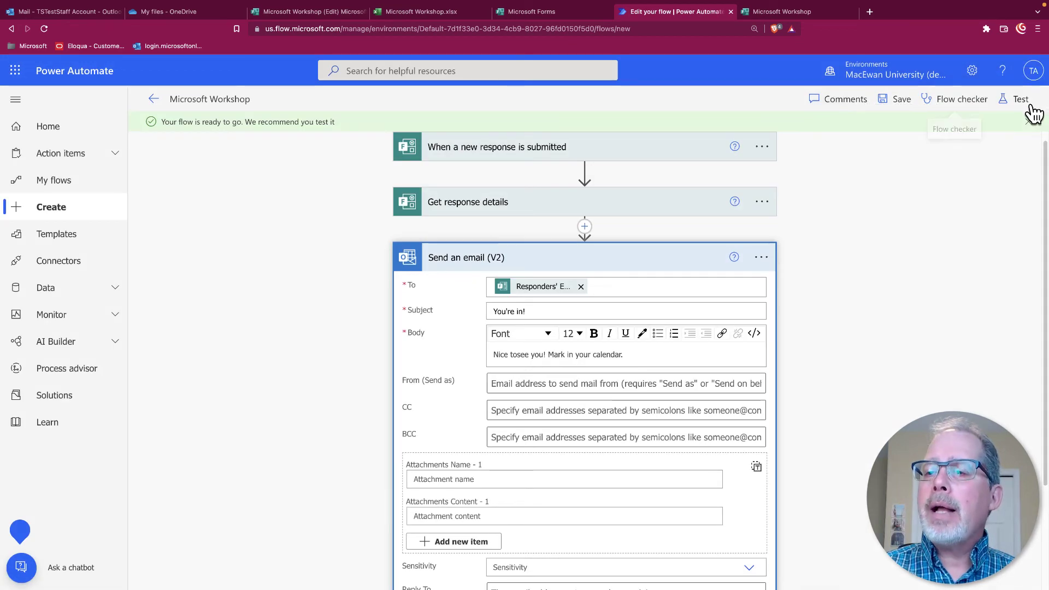
Step: Start a manual test of the flow that waits for a new form response
click(1024, 105)
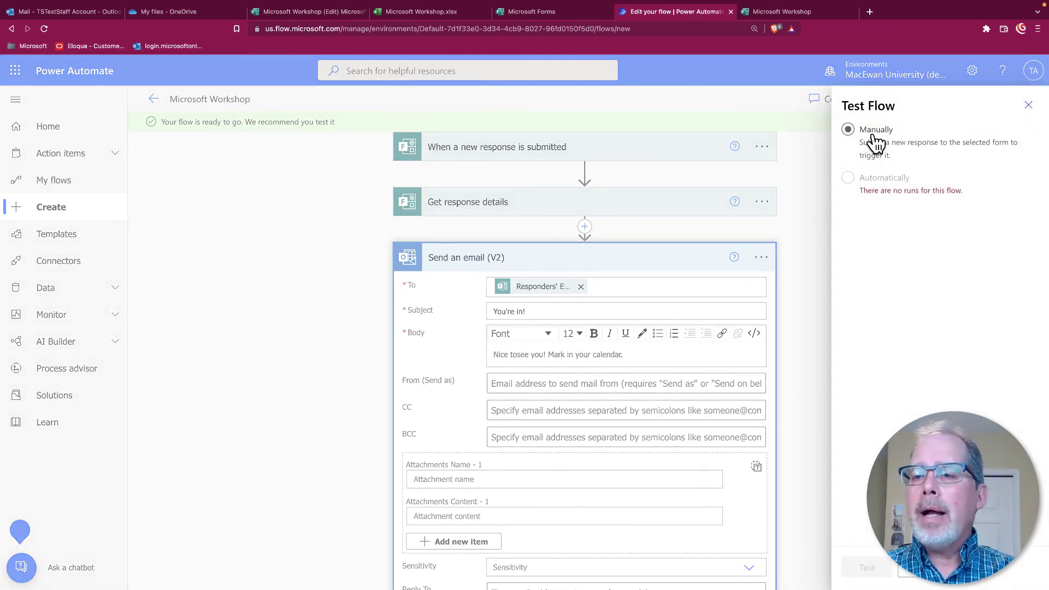
click(849, 132)
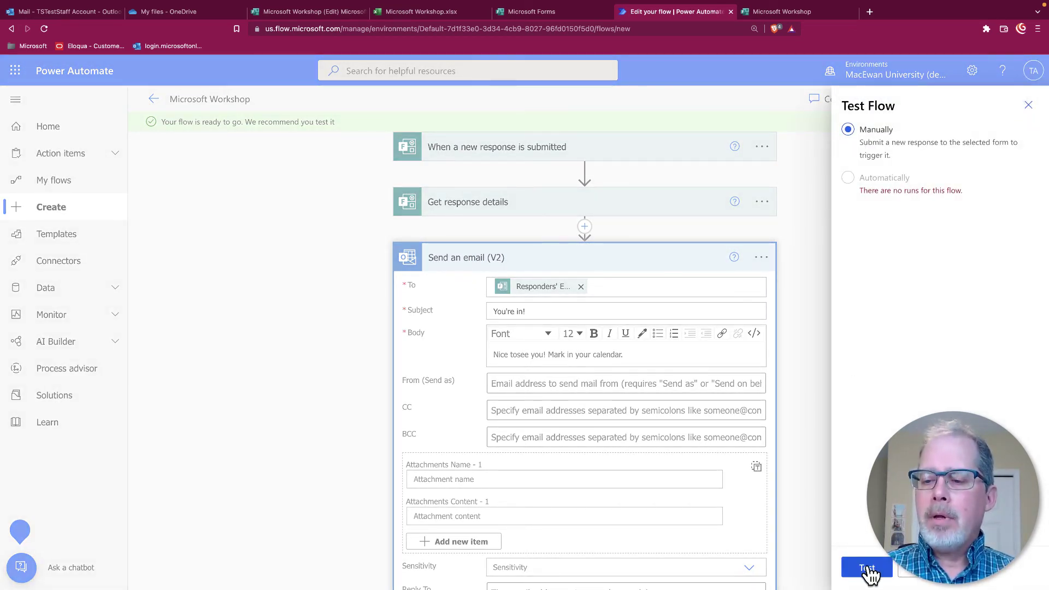
click(867, 569)
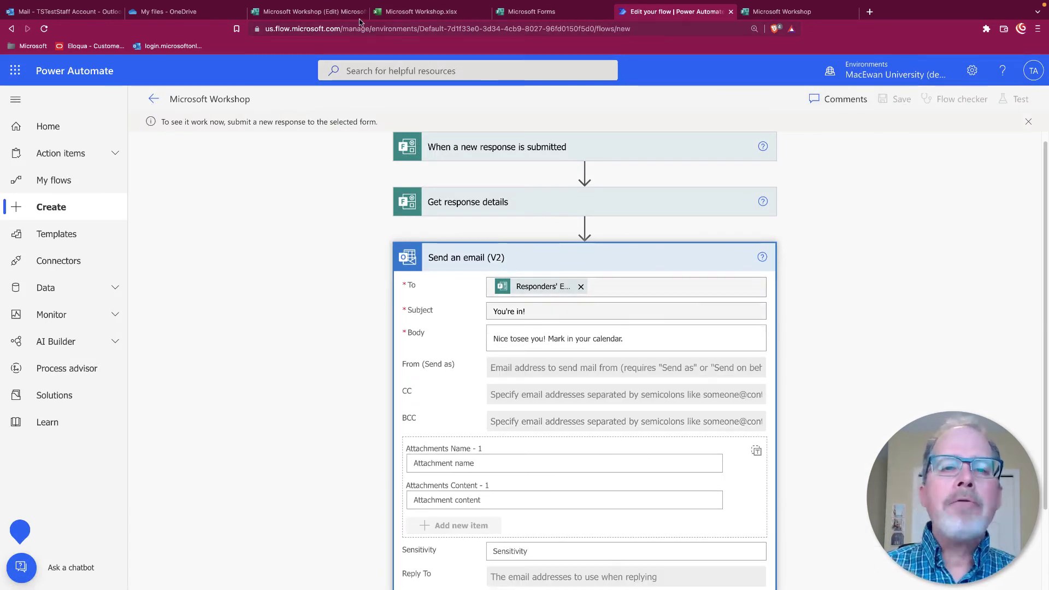
Step: In the form preview, submit a response with a full name, Faculty role, and SharePoint High, Power Automate Medium, Lists Low
click(335, 12)
click(883, 91)
click(403, 231)
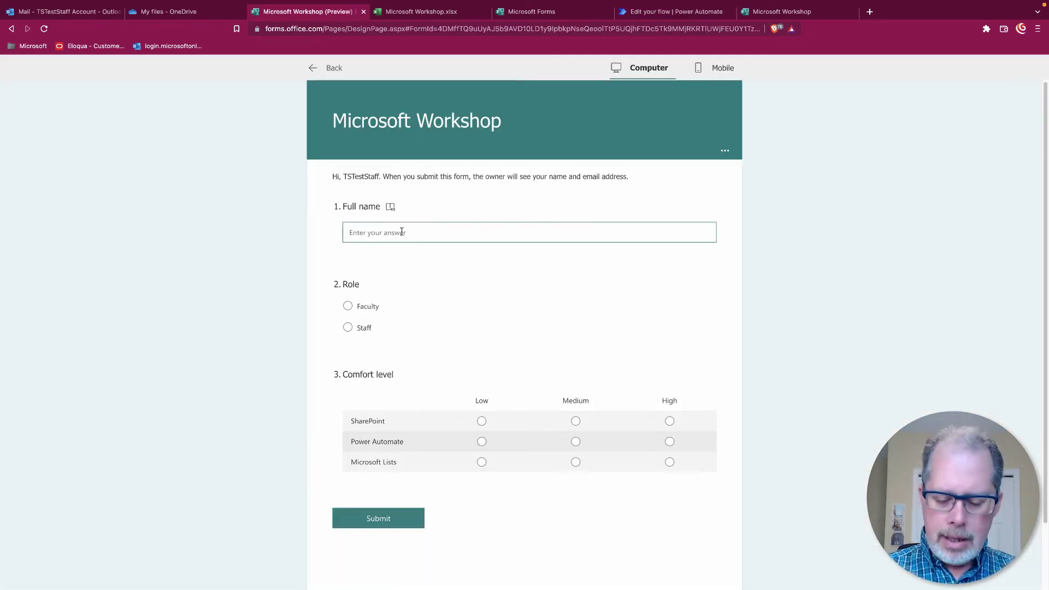
text(Kelly Clarkson)
click(348, 306)
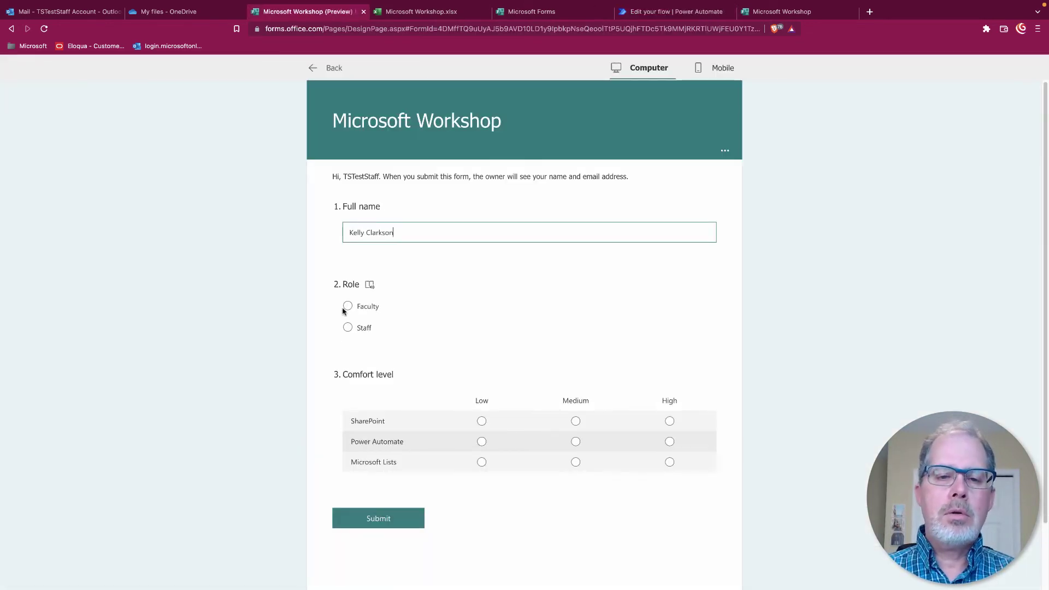
click(669, 420)
click(575, 442)
click(481, 462)
click(393, 522)
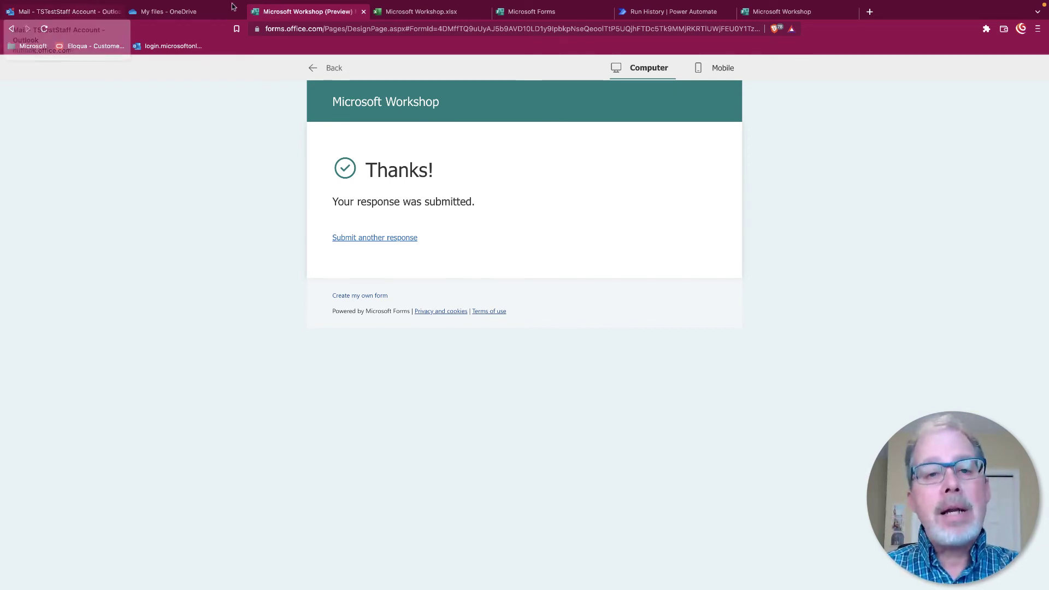
Step: Check the Microsoft Workshop.xlsx workbook for the new Faculty response row, ID 2
click(415, 15)
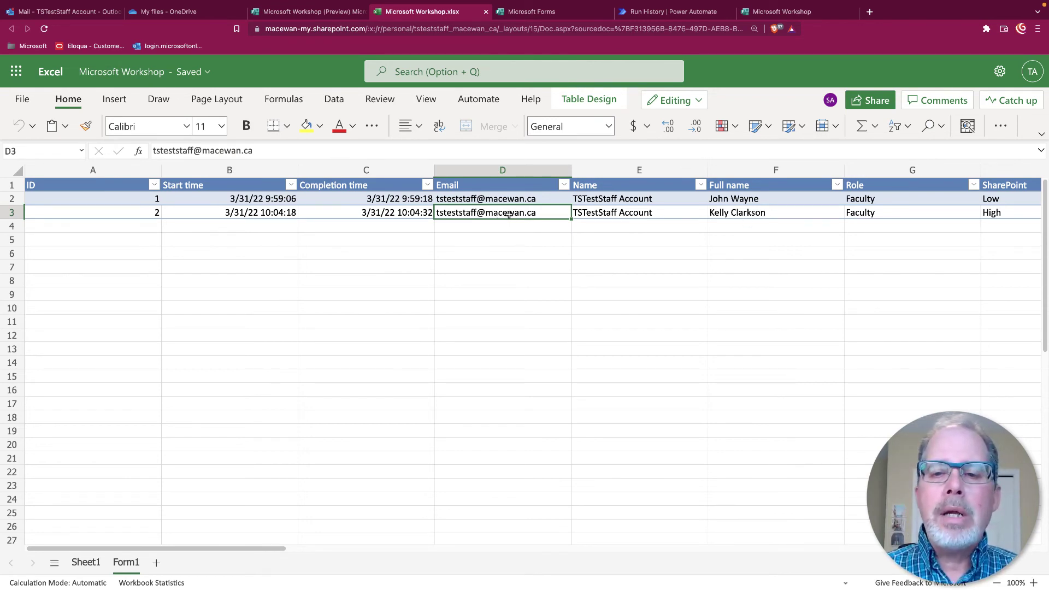
Step: Read the "You're in!" confirmation email in Outlook, then return to the flow's run history
click(50, 13)
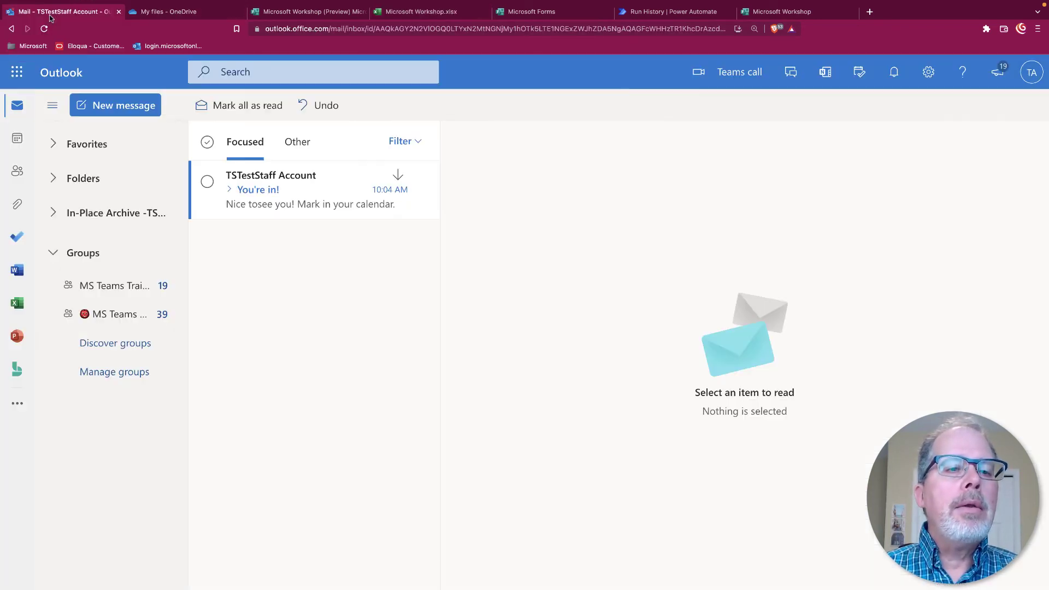
click(267, 207)
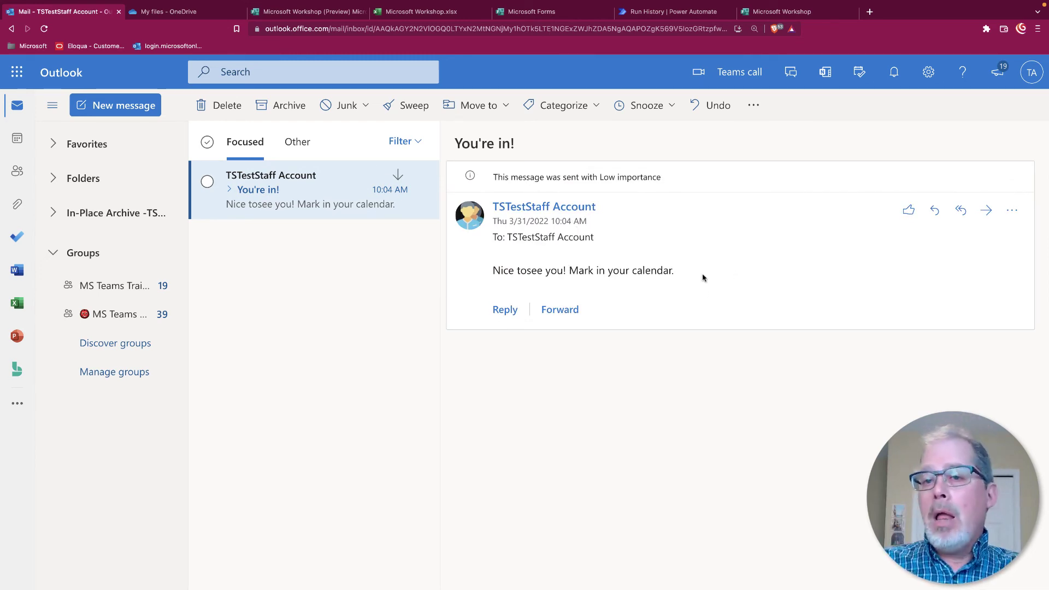
click(677, 11)
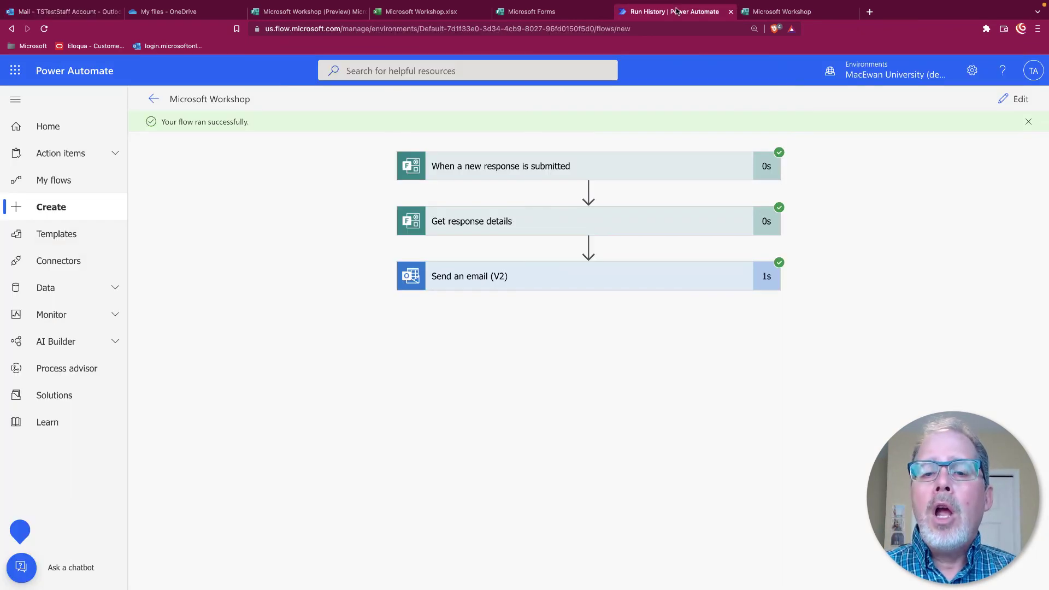
Step: Expand the Send an email (V2) step's run inputs, then go back to the flow details page
click(597, 284)
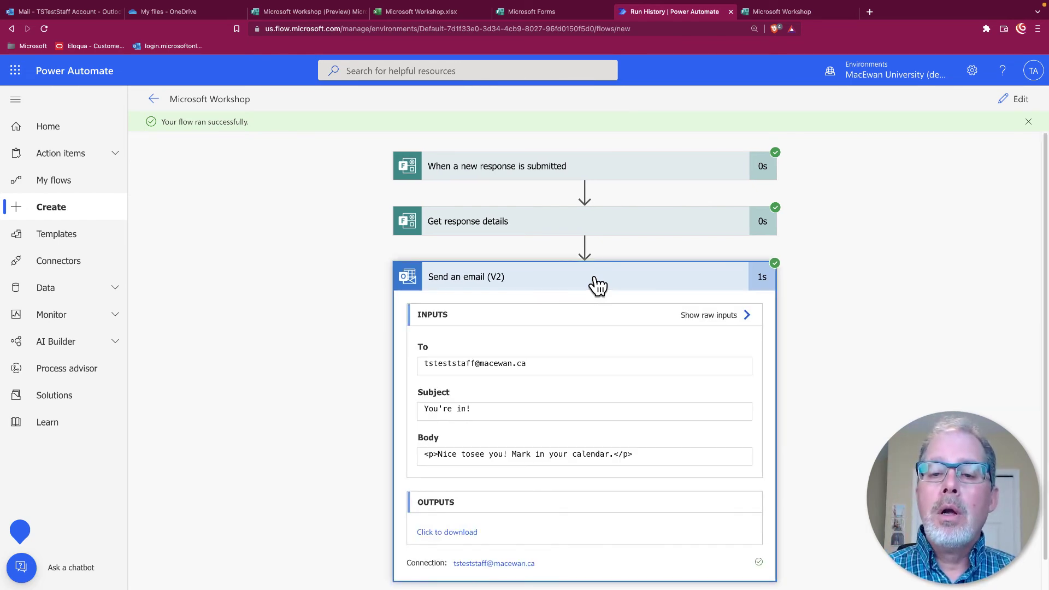
click(154, 103)
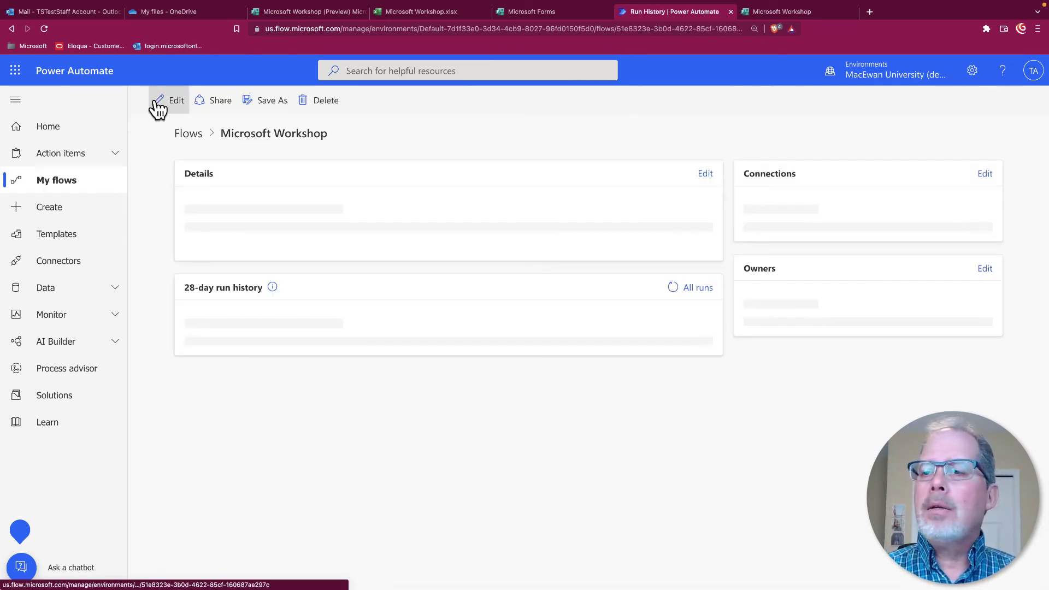
Step: Edit the flow and add a Microsoft Teams step after the email
click(176, 103)
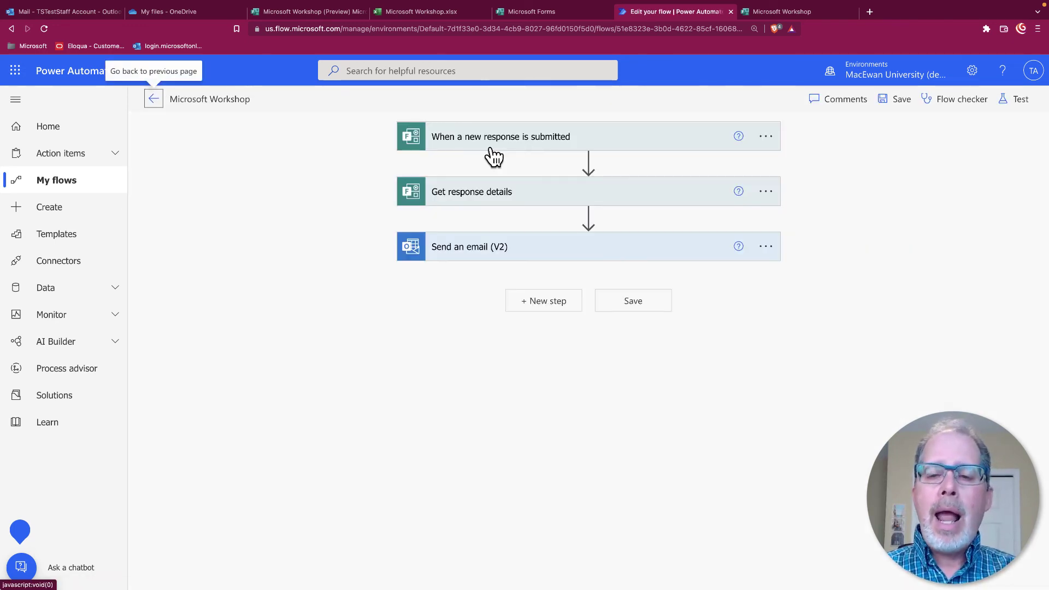
click(560, 304)
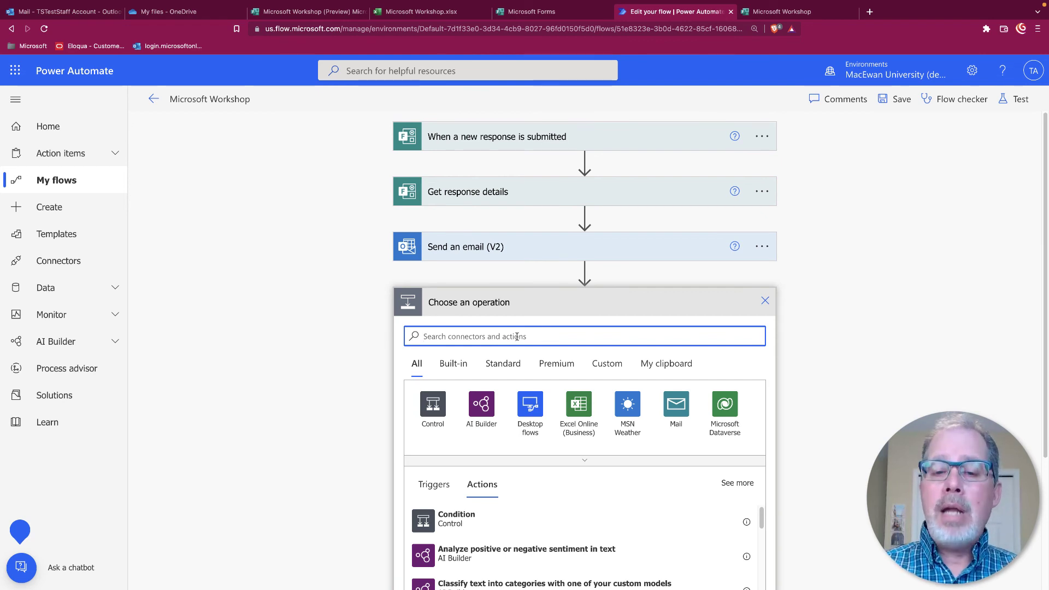
text(teams)
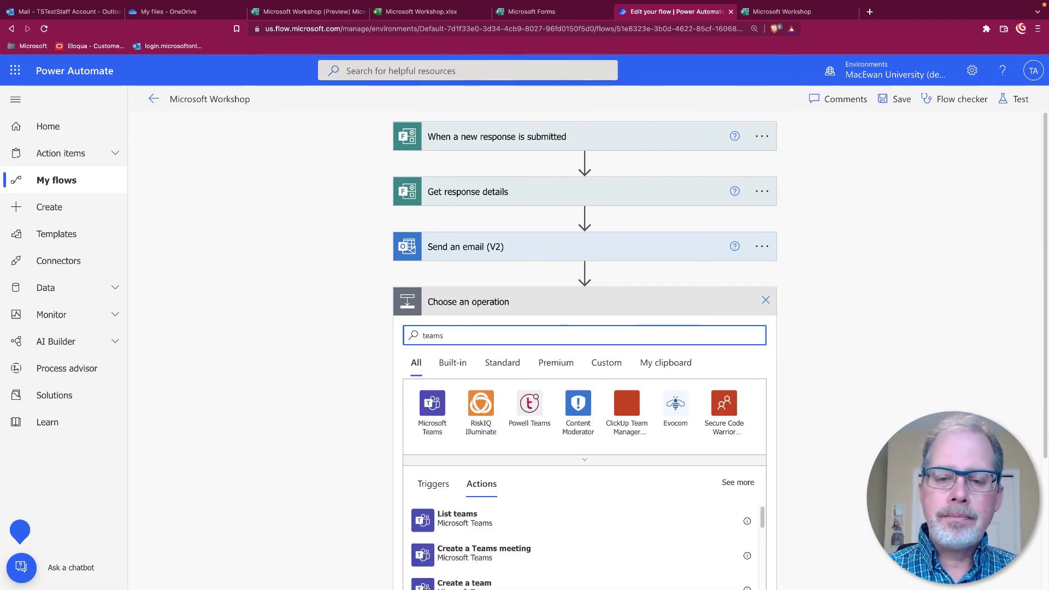
click(431, 407)
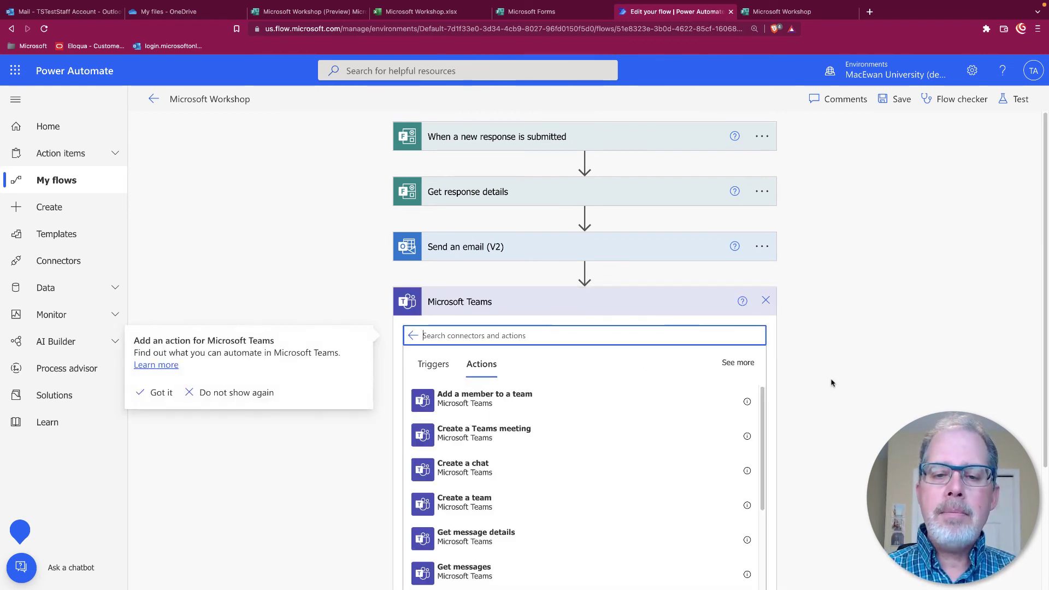
scroll(827, 380, down, 2)
scroll(827, 380, down, 2)
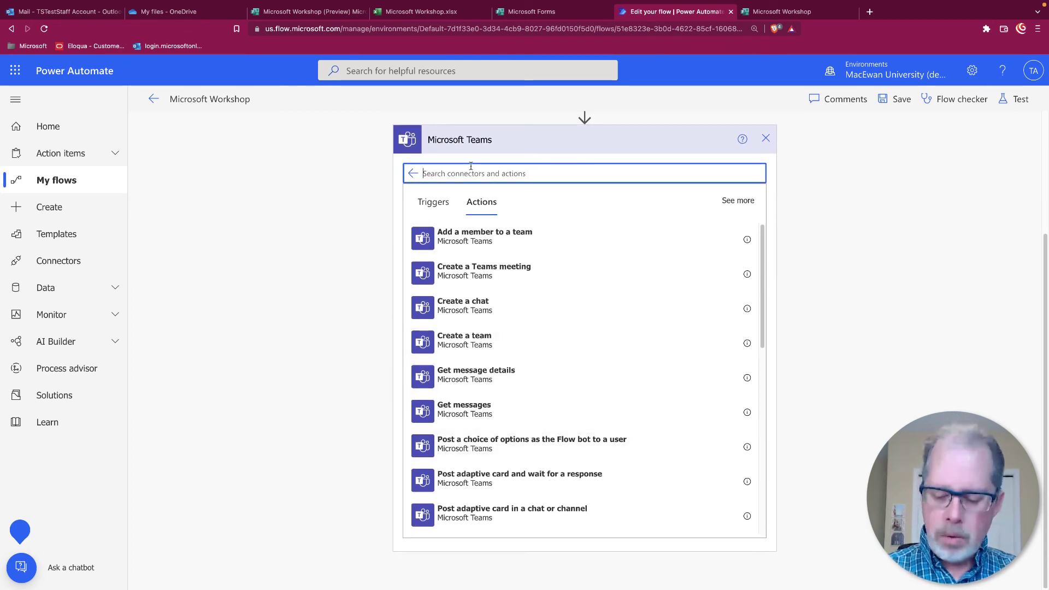
Step: Choose the Post message in a chat or channel action, posting to a Channel
text(post)
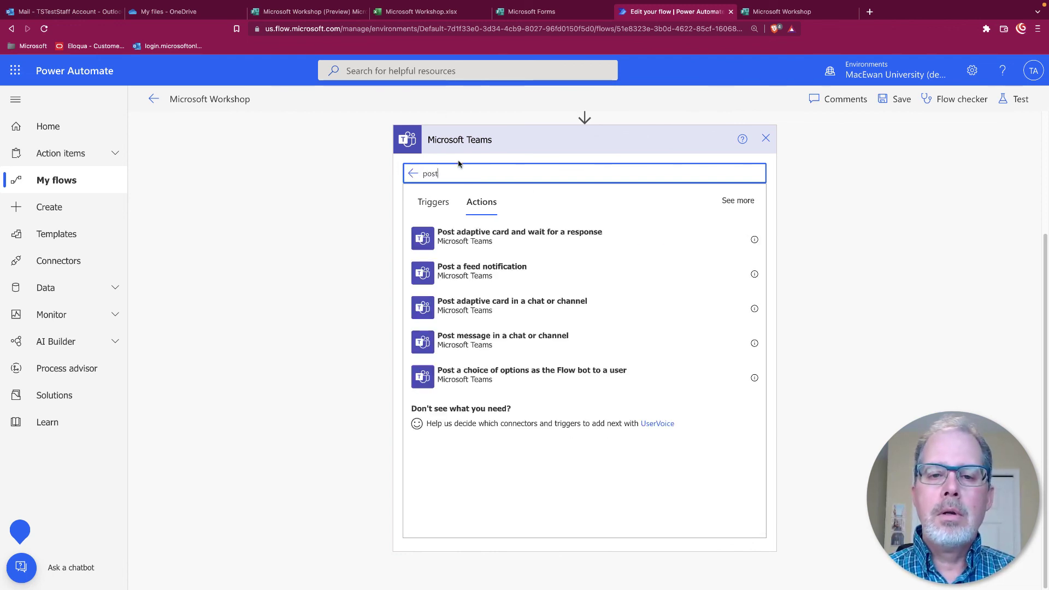
click(487, 344)
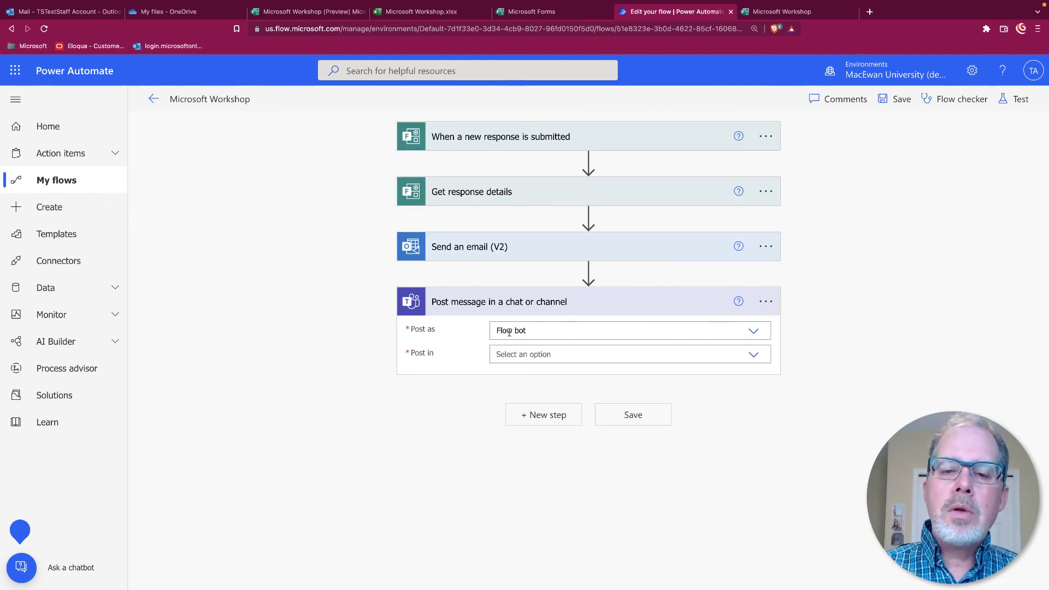
click(754, 355)
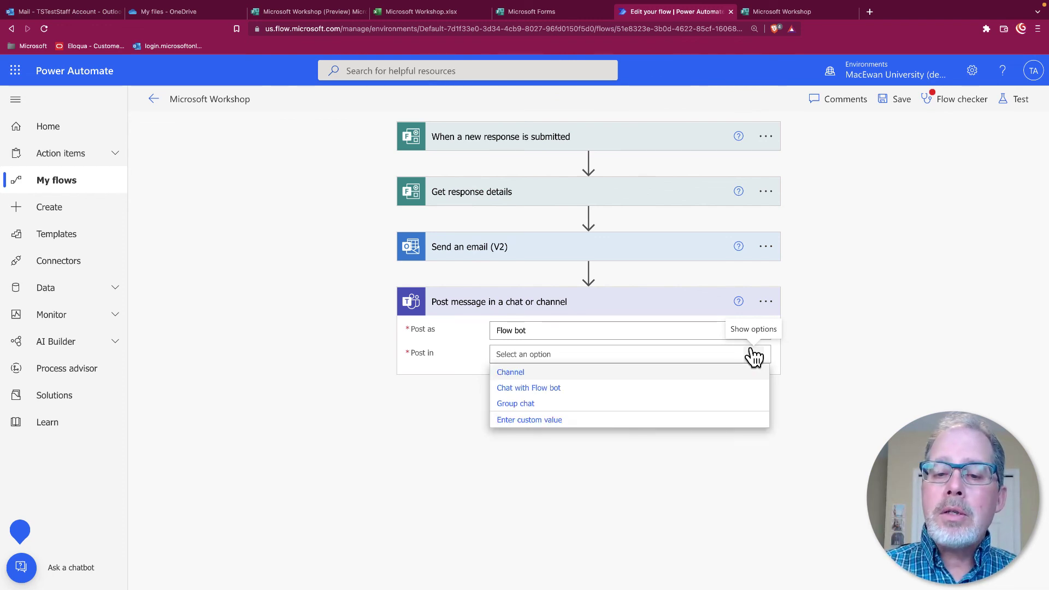
click(530, 374)
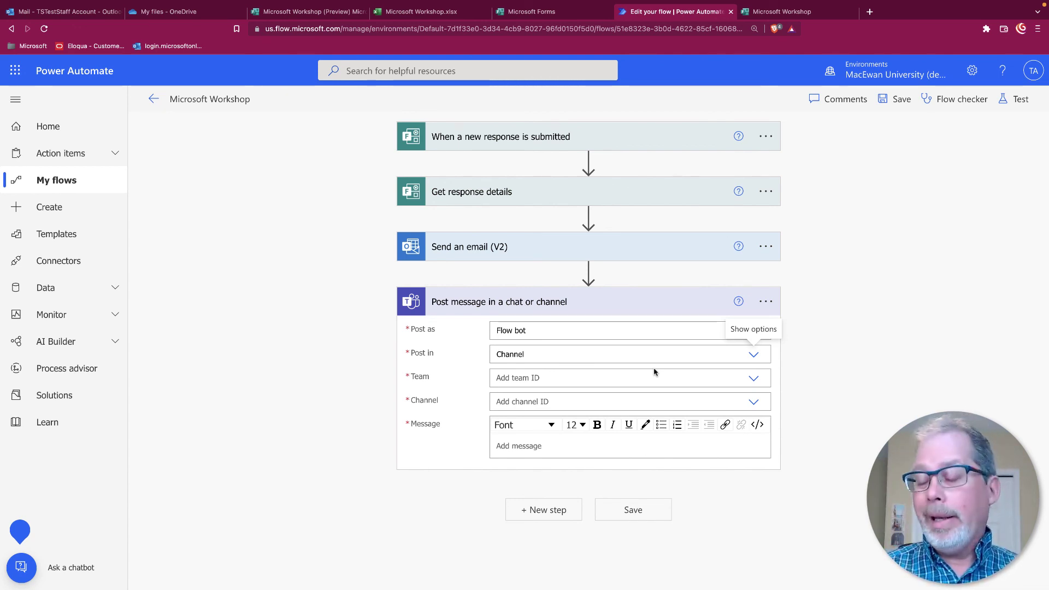
click(578, 446)
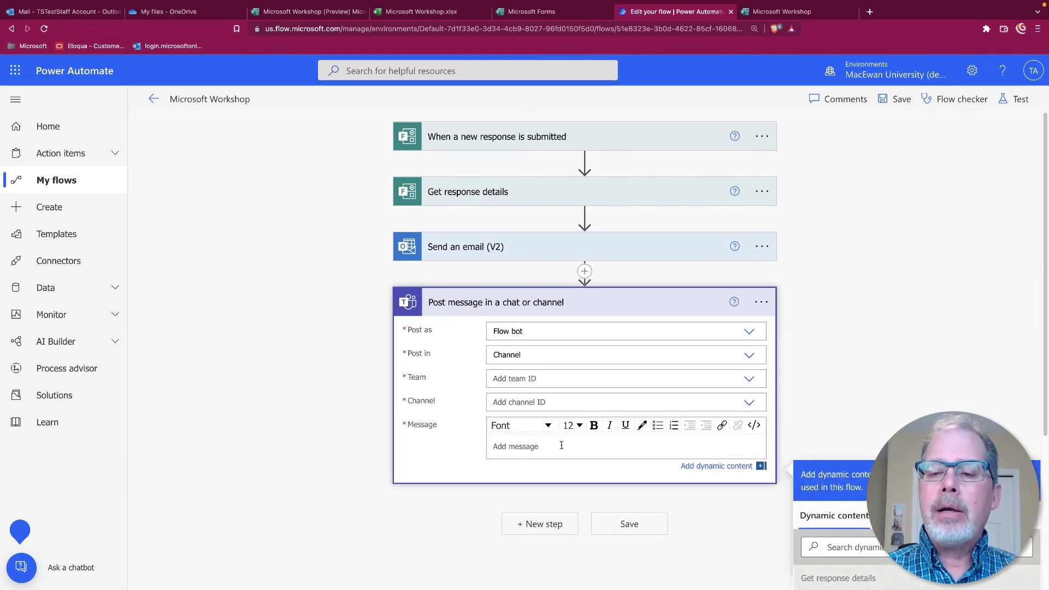